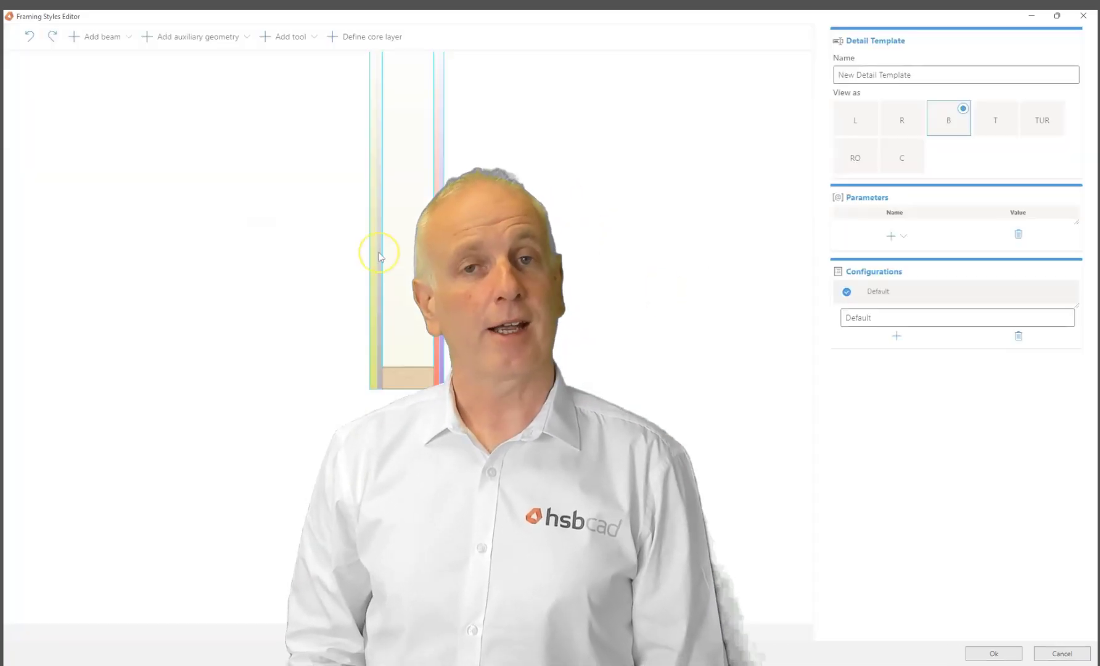
Add a beam to the Bottom Alternative detail and link its Do not use to a new 'Single' parameter
click(93, 36)
scroll(412, 369, up, 2)
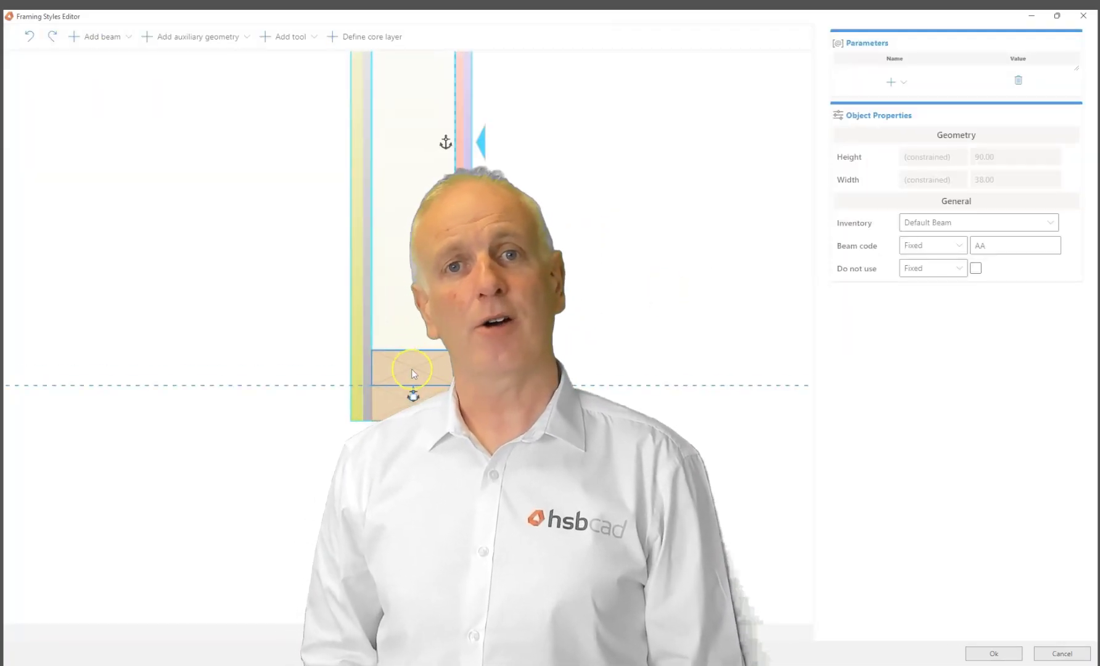
click(891, 81)
click(906, 143)
text(Single Bottom Plat)
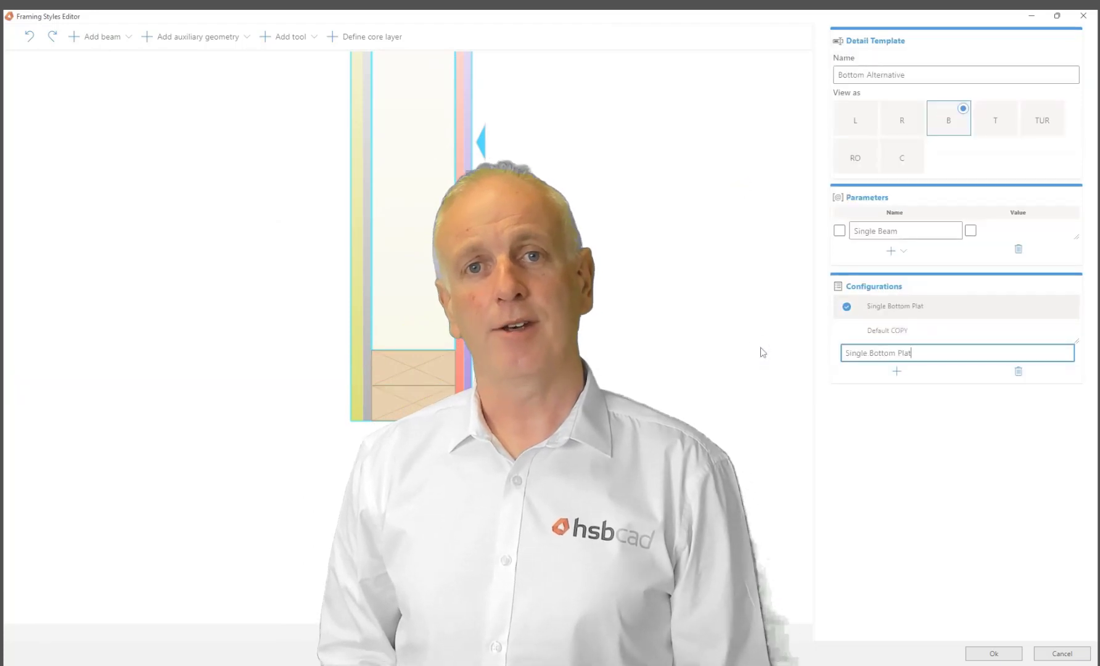
click(924, 283)
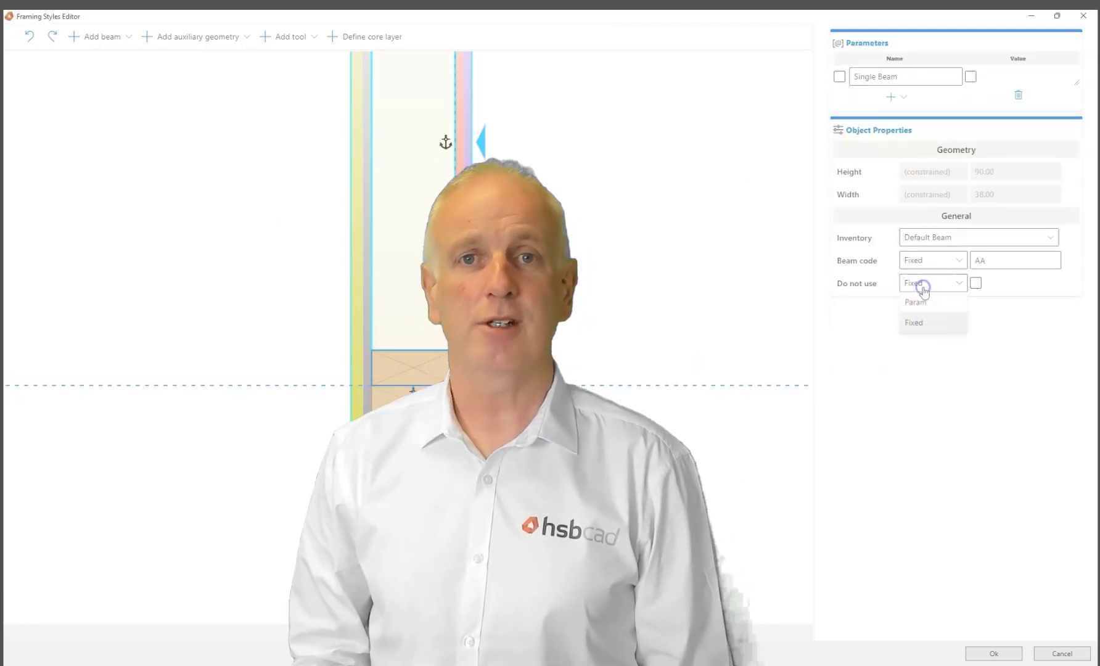
click(915, 302)
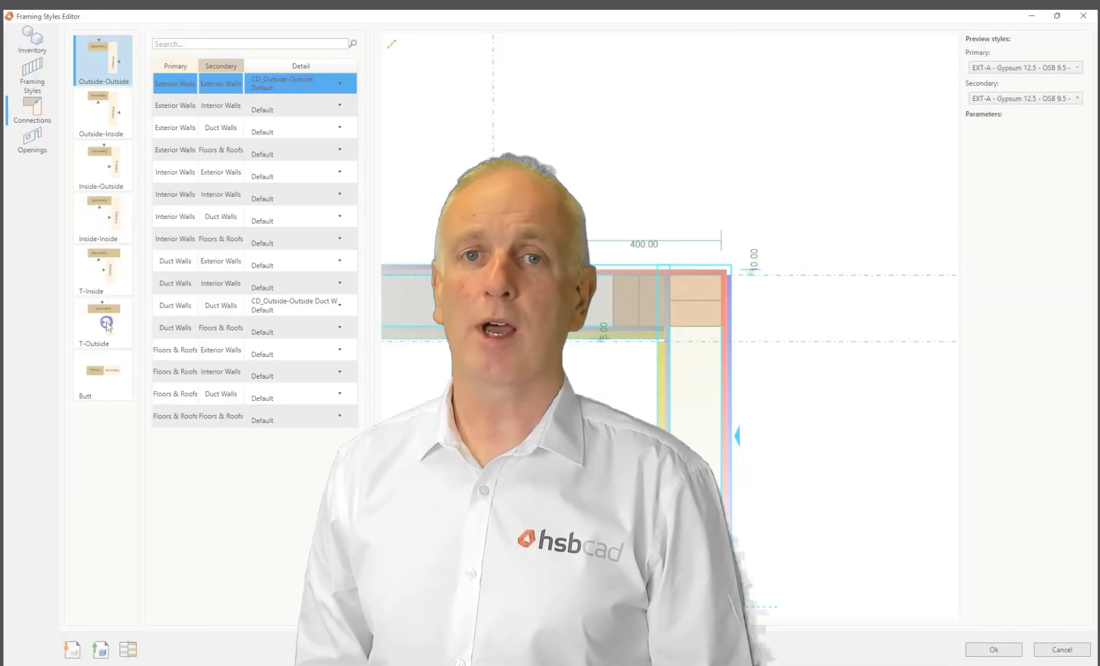
Create the T Connection Alternative detail with an offset parameter and assign it to exterior T-Outside connections
click(341, 87)
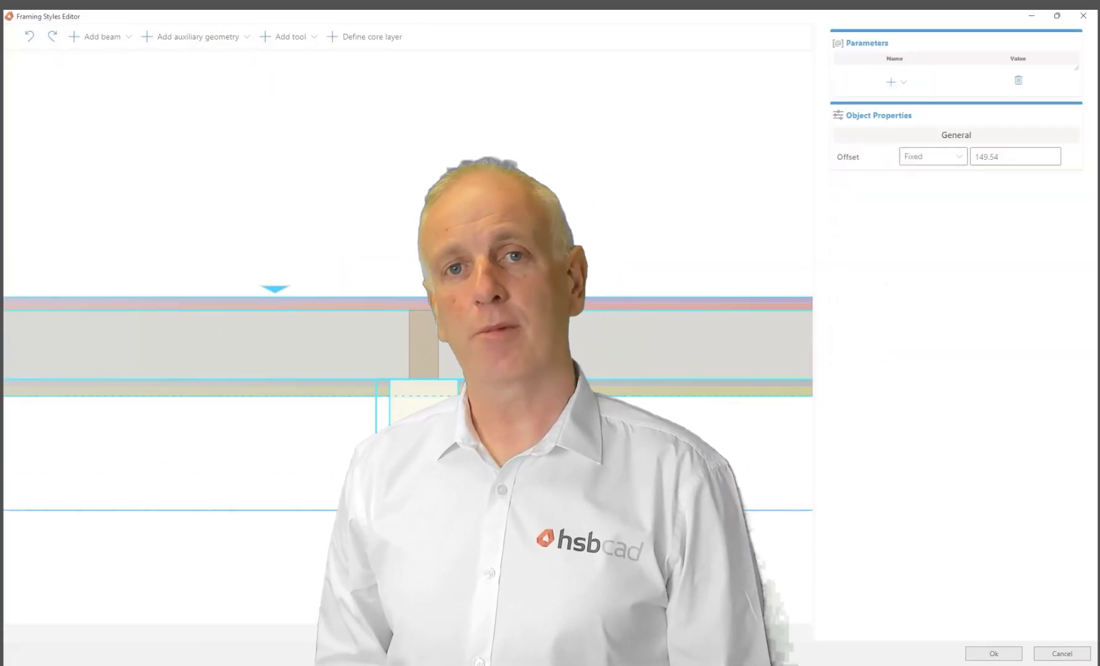
click(904, 82)
click(923, 131)
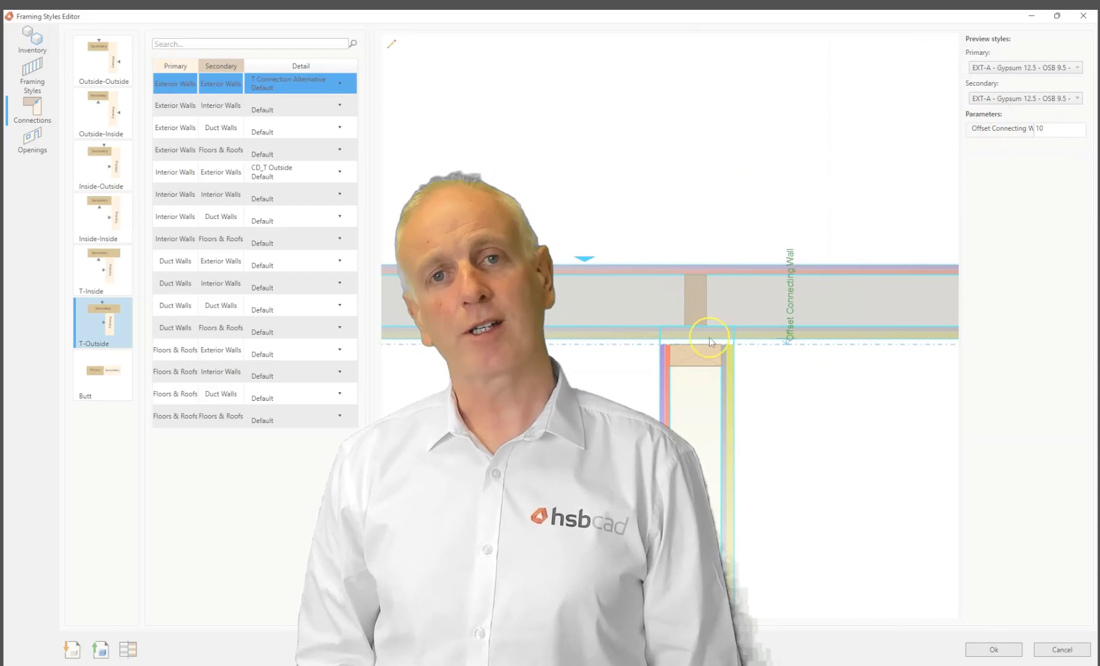
click(291, 115)
click(28, 161)
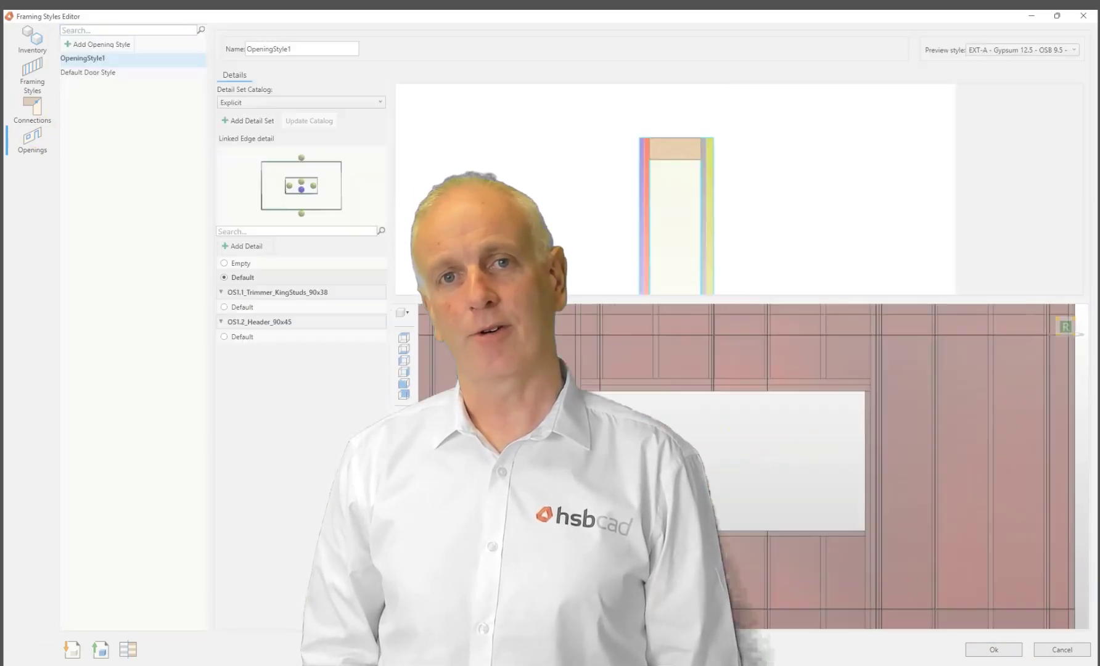
Add a Side Double edge detail to the Default Window Style, then return to the Revit model
click(97, 44)
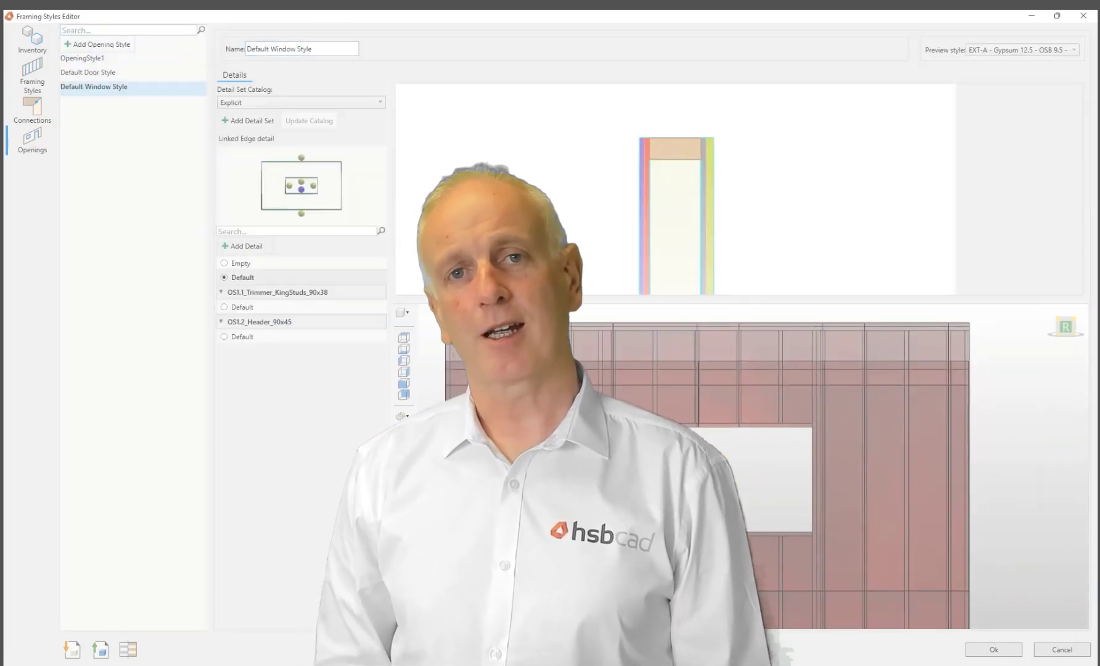
click(314, 186)
click(270, 245)
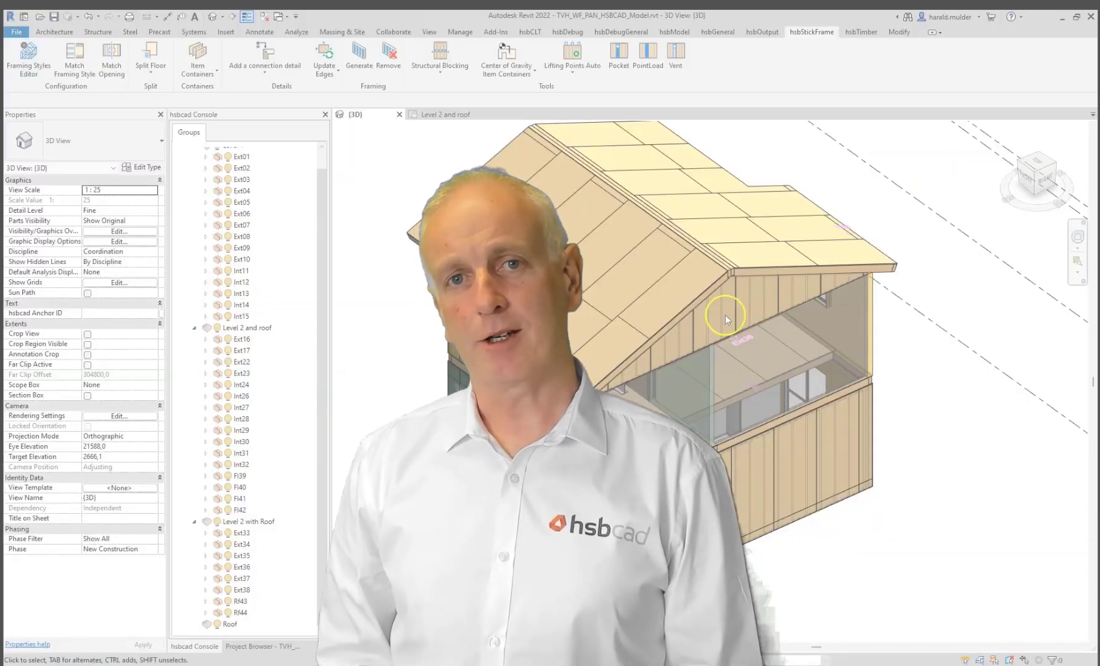
shift+middle_drag(726, 319, 560, 264)
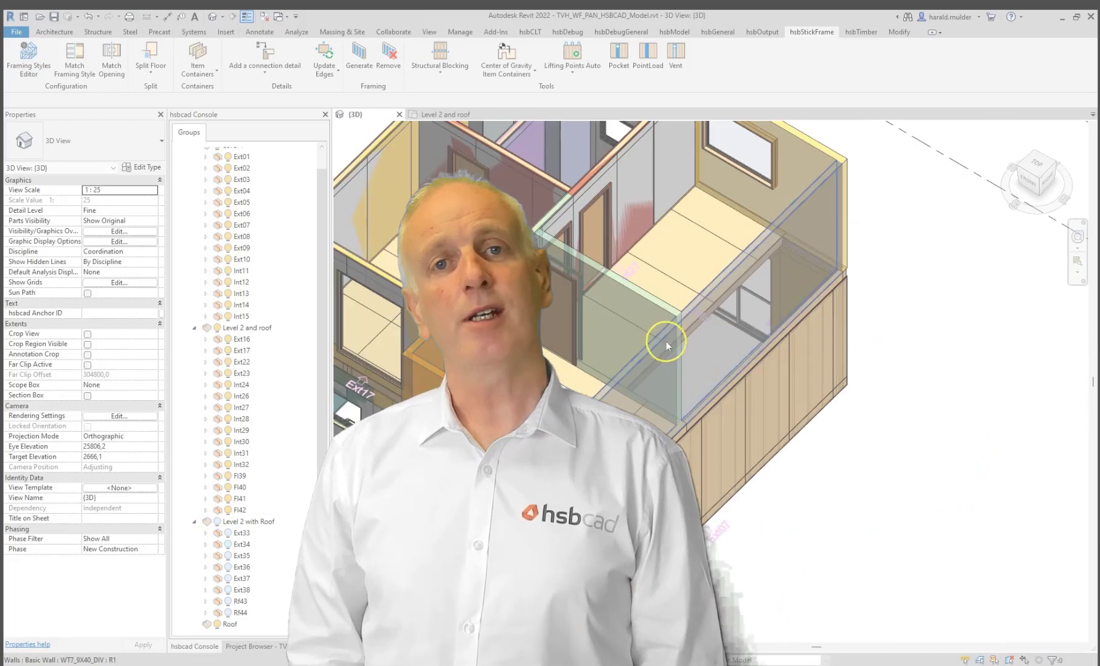
Generate timber framing for the selected house walls
click(197, 53)
scroll(802, 240, up, 5)
scroll(828, 238, down, 5)
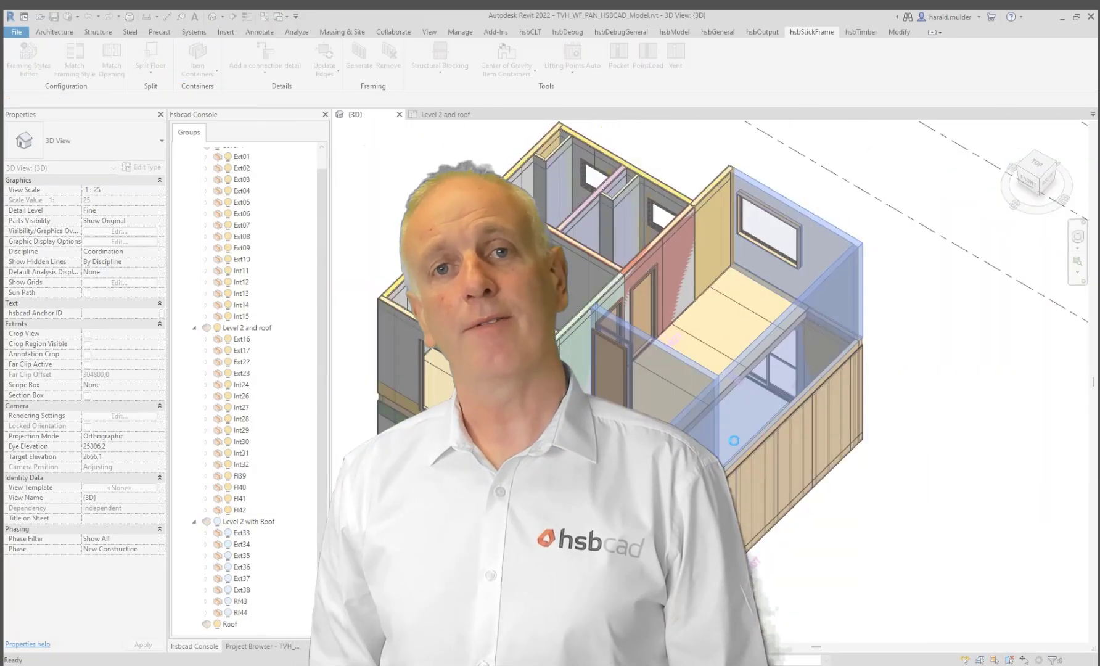
click(751, 364)
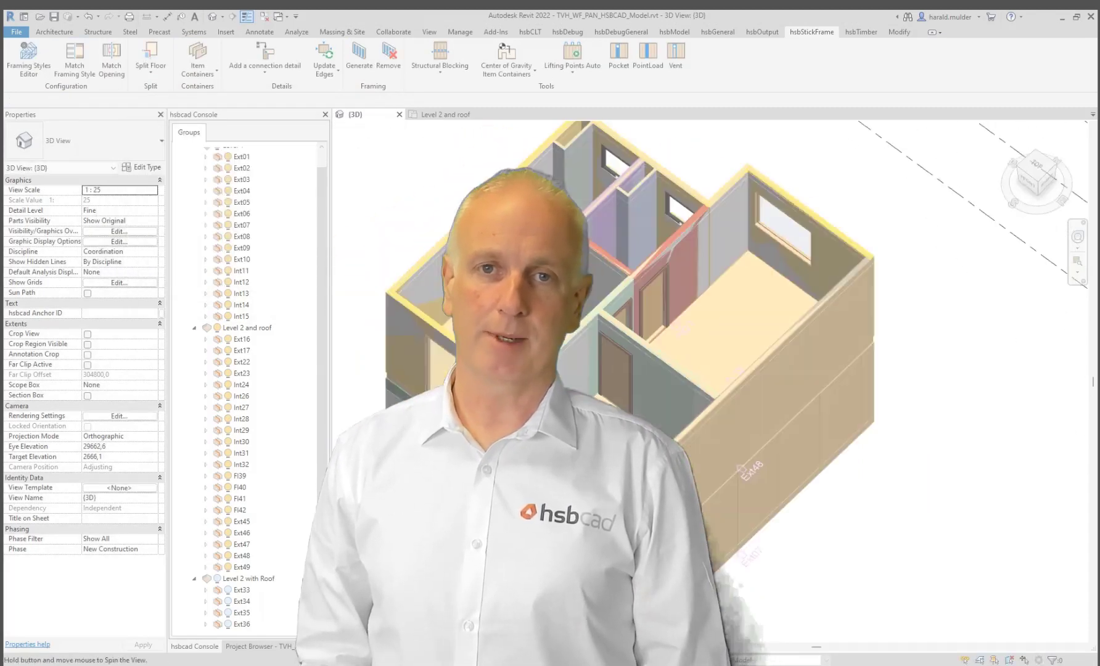
Select the T connection at Ext48, apply 40% wall transparency, and open Ext47's zone details
scroll(701, 402, up, 5)
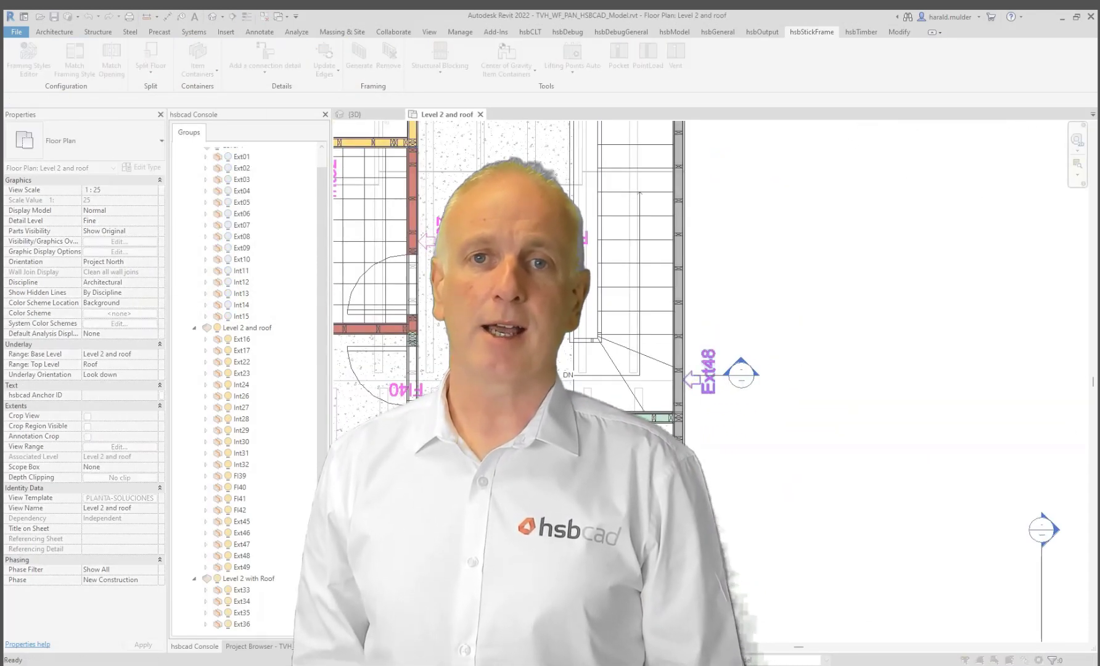
click(701, 402)
scroll(702, 402, up, 4)
click(93, 140)
key(Escape)
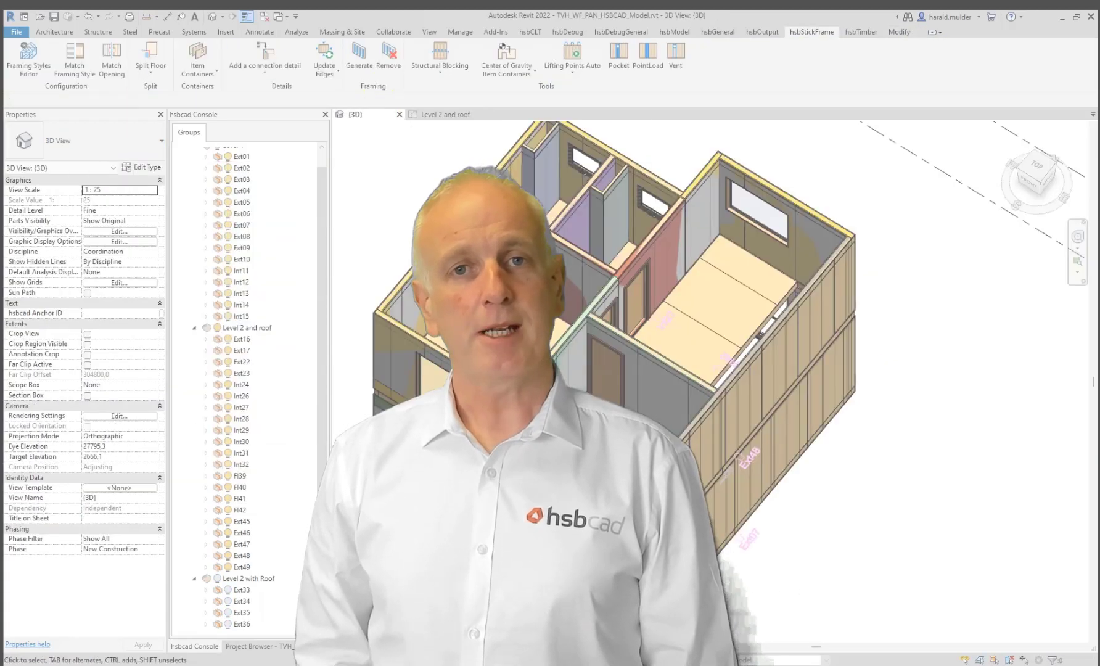
scroll(709, 382, up, 5)
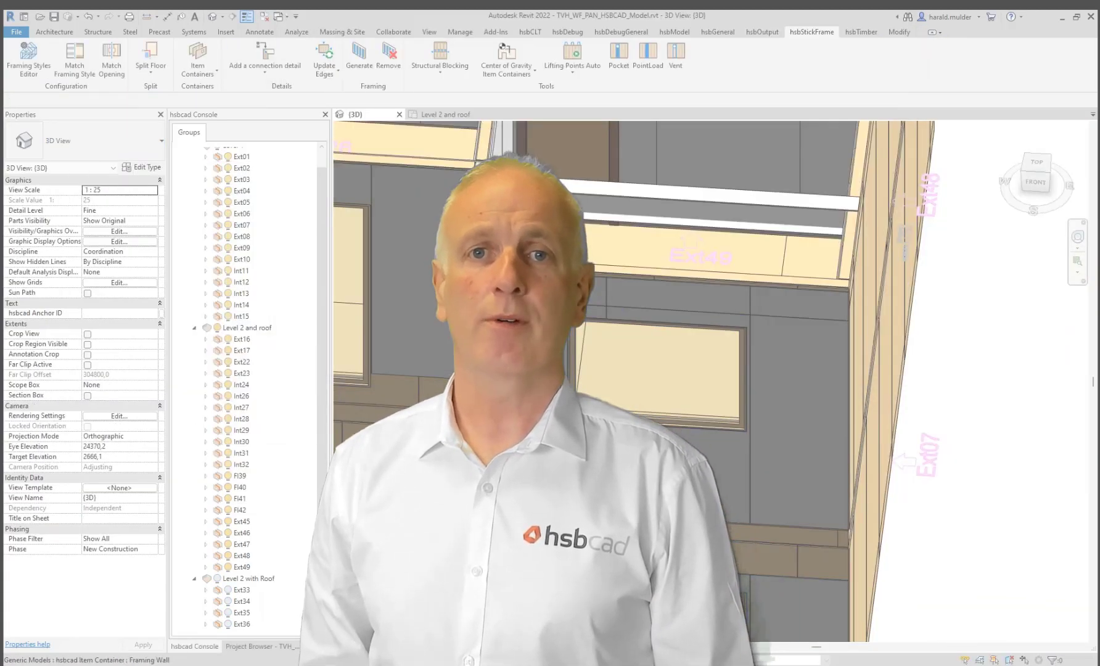
click(597, 124)
click(270, 62)
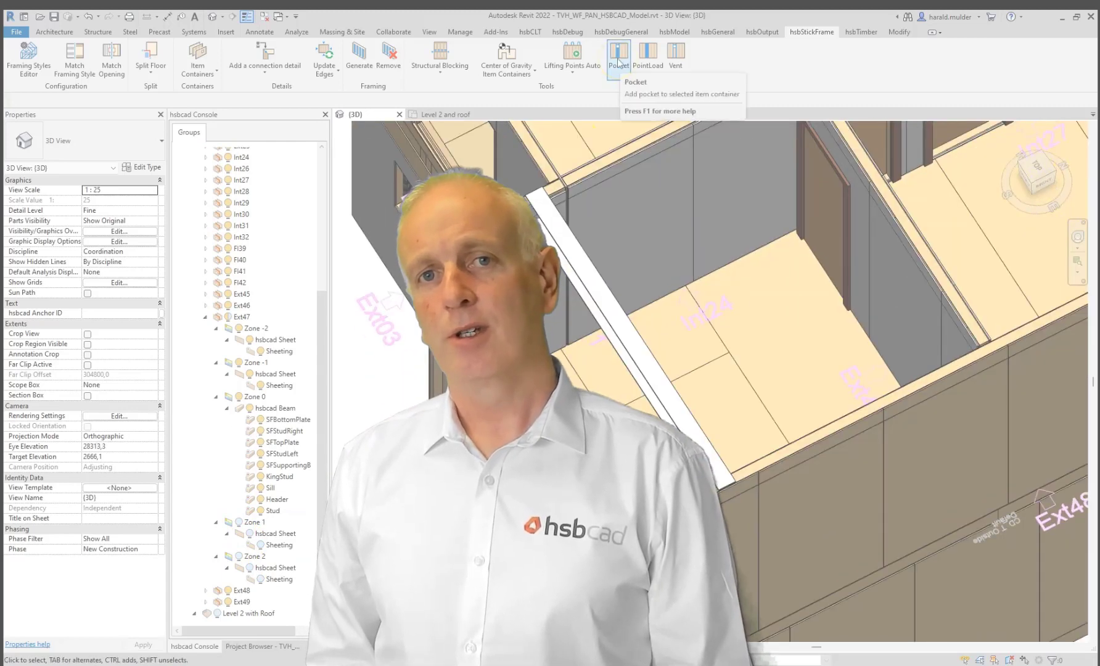
Add a pocket to the picked beam with the PointLoad/Pocket tool
click(648, 52)
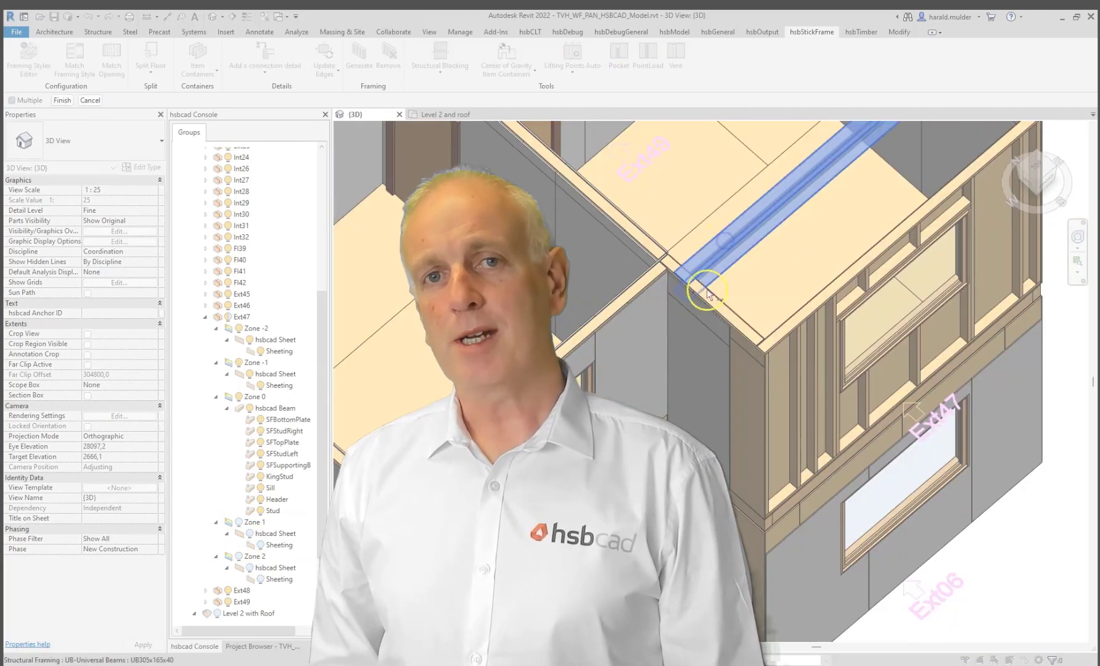
click(708, 295)
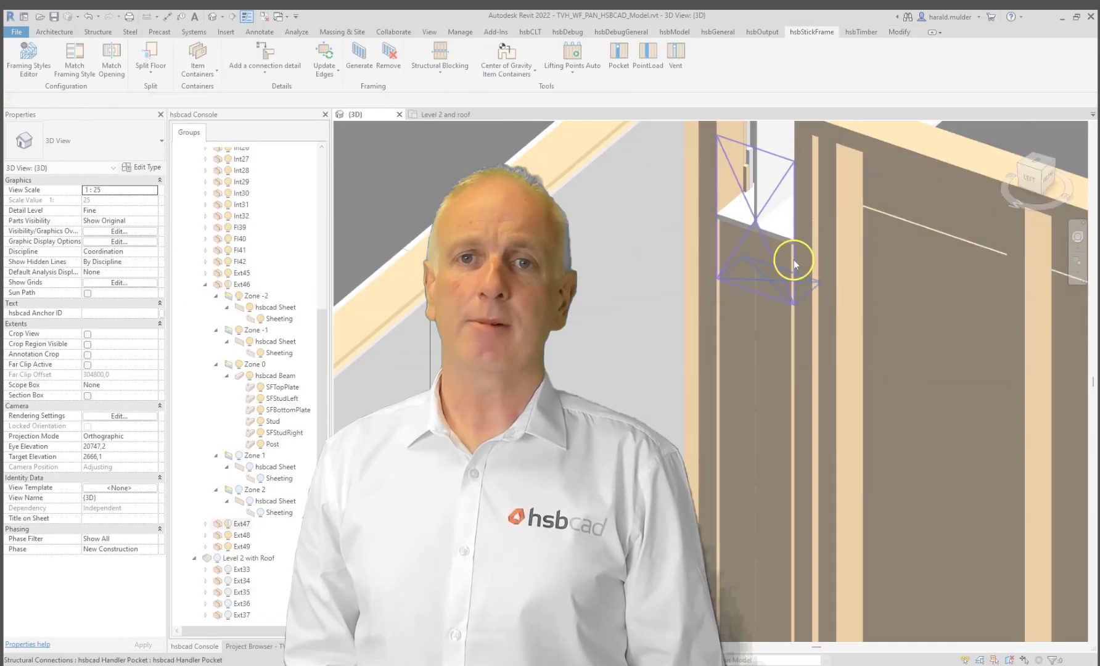
click(789, 251)
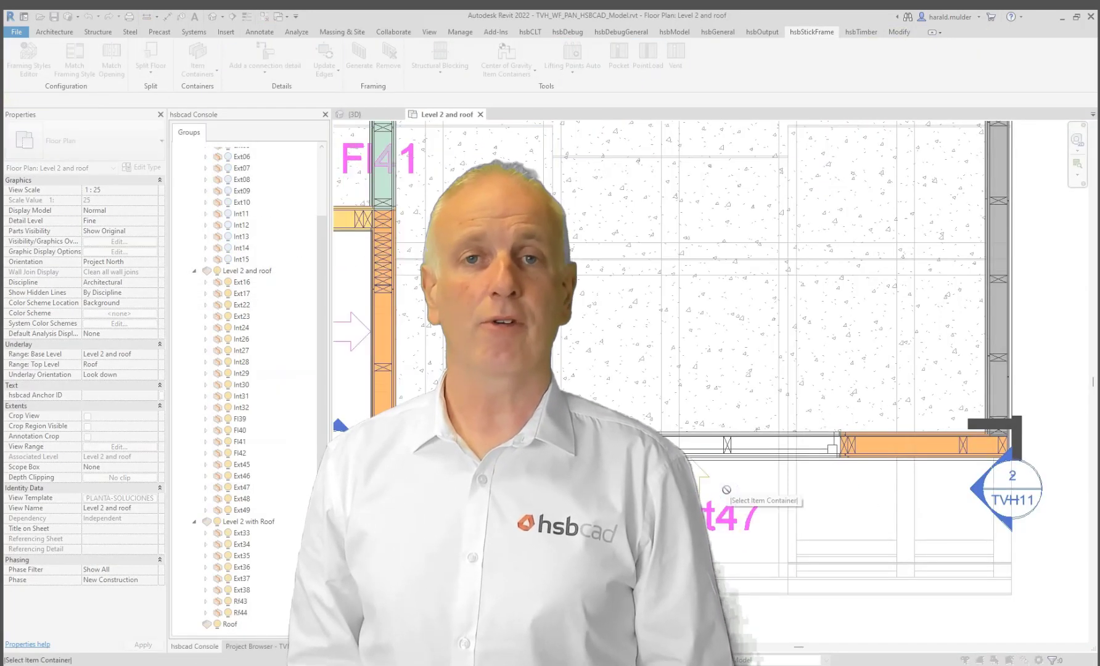
Run the Validation Inspector on wall Ext47 and inspect one of the 21 unnumbered GenBeams
click(710, 515)
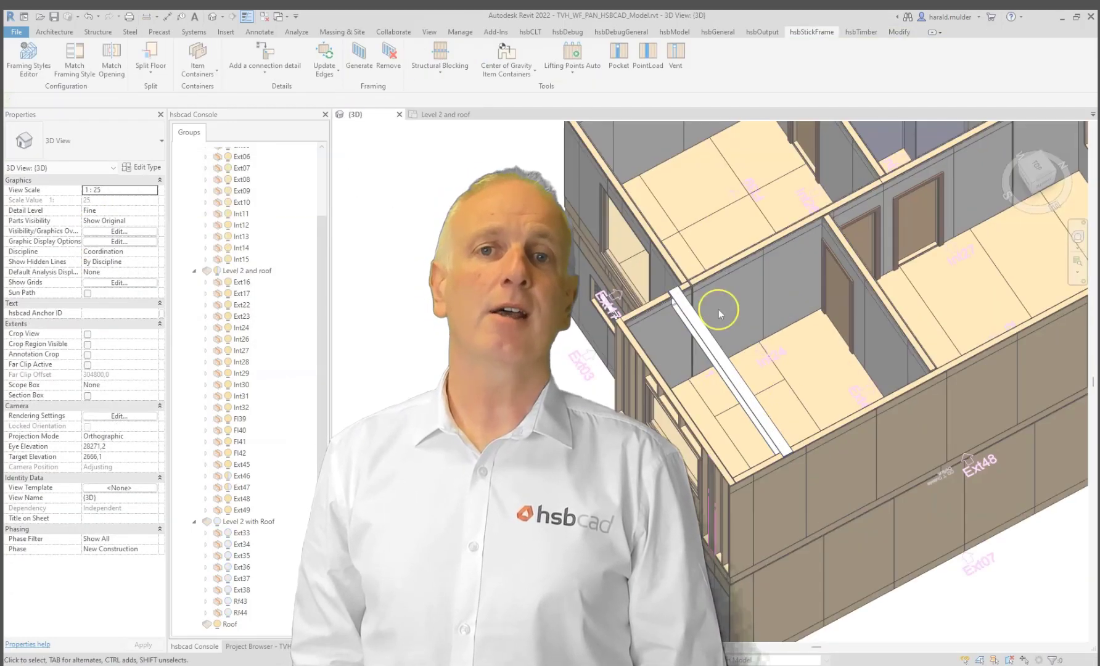
click(778, 38)
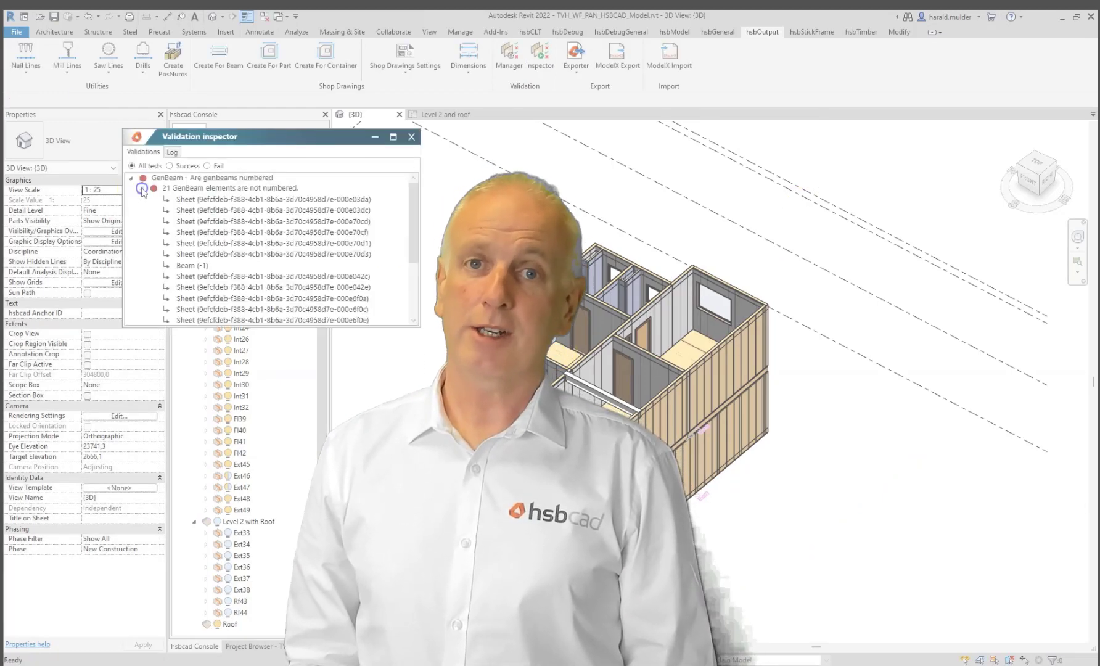
click(165, 201)
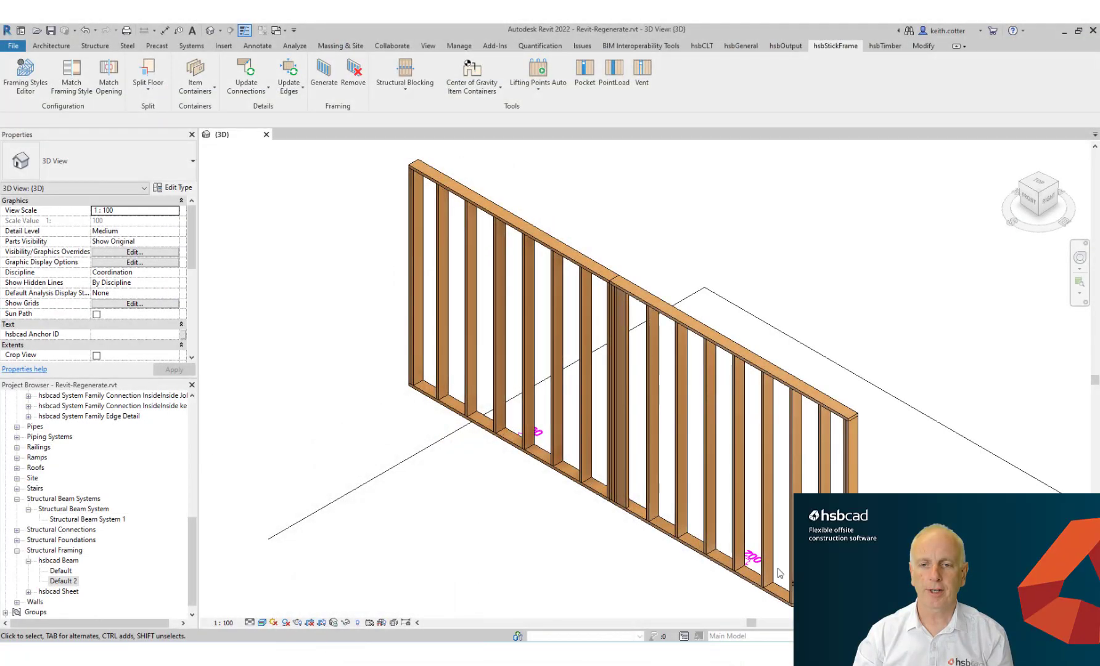
Select and rework studs in the framed wall, keeping the stud's current type
click(473, 360)
click(99, 162)
click(74, 211)
click(460, 447)
scroll(460, 447, up, 5)
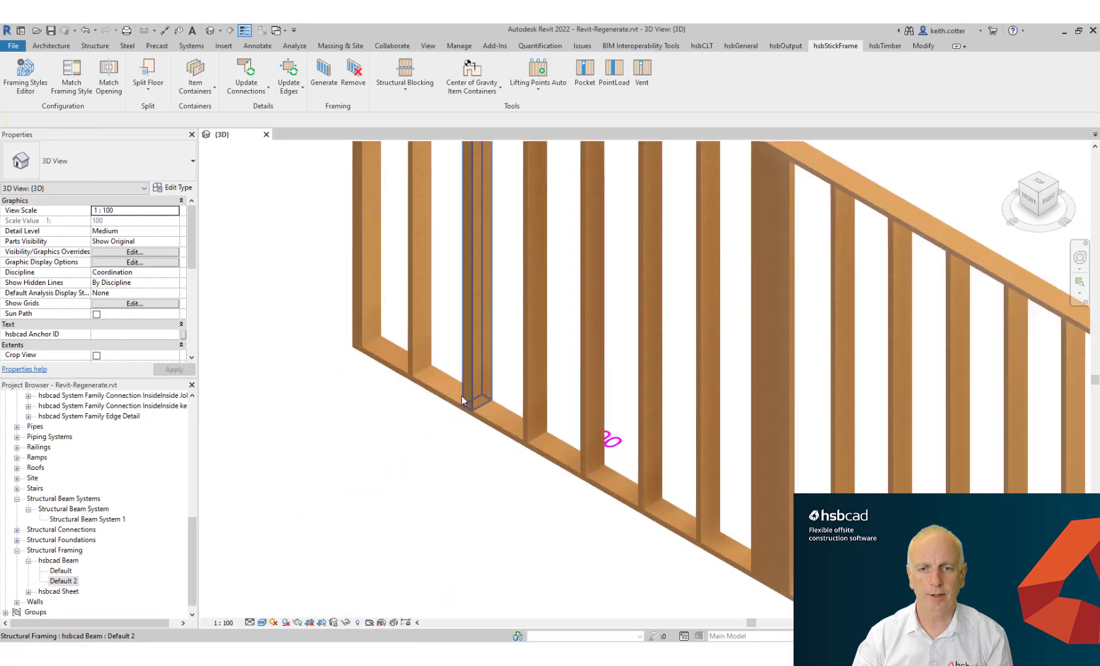
click(533, 395)
scroll(530, 435, down, 6)
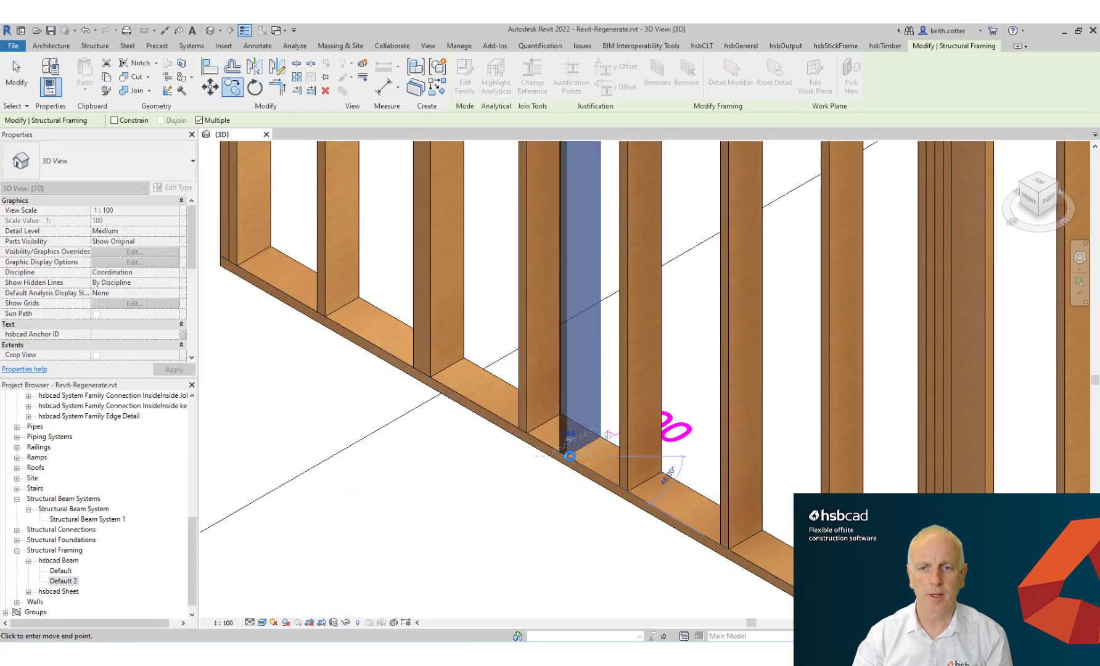
click(493, 533)
Select the bottom plate, then split the 9200-long Level 1 wall into two segments
scroll(453, 538, down, 2)
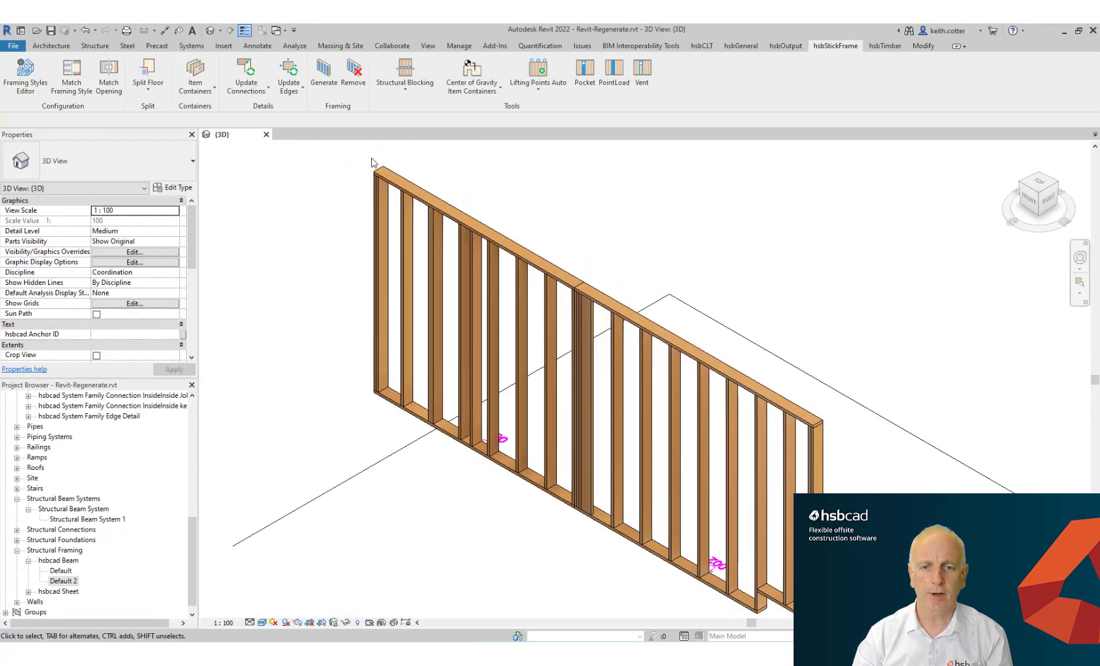
click(469, 446)
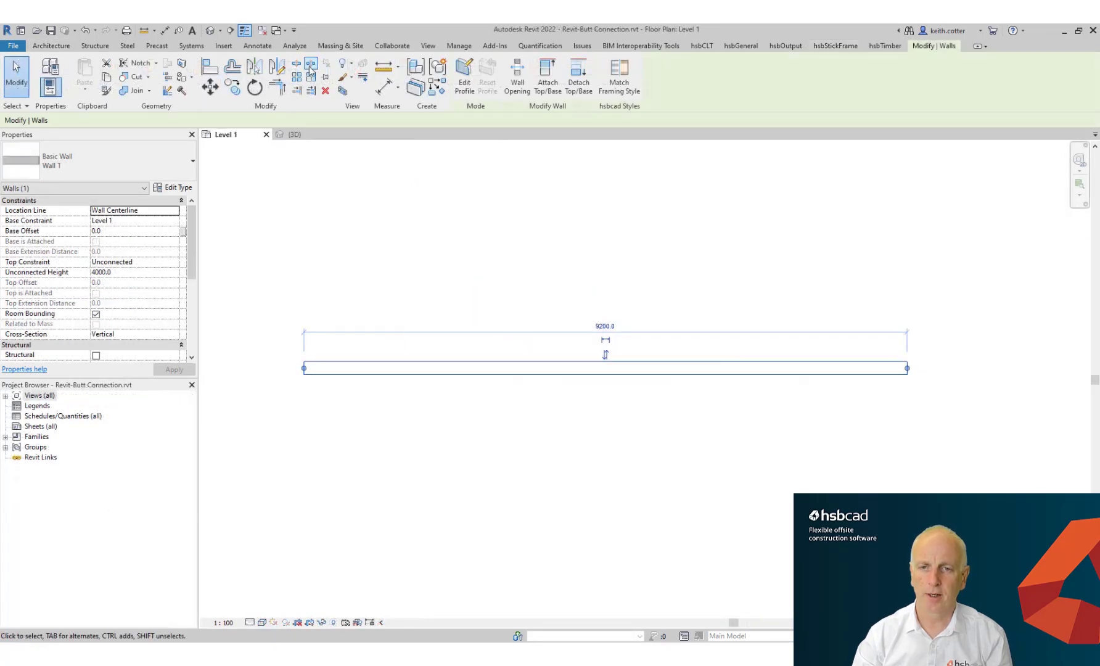
click(310, 65)
click(580, 367)
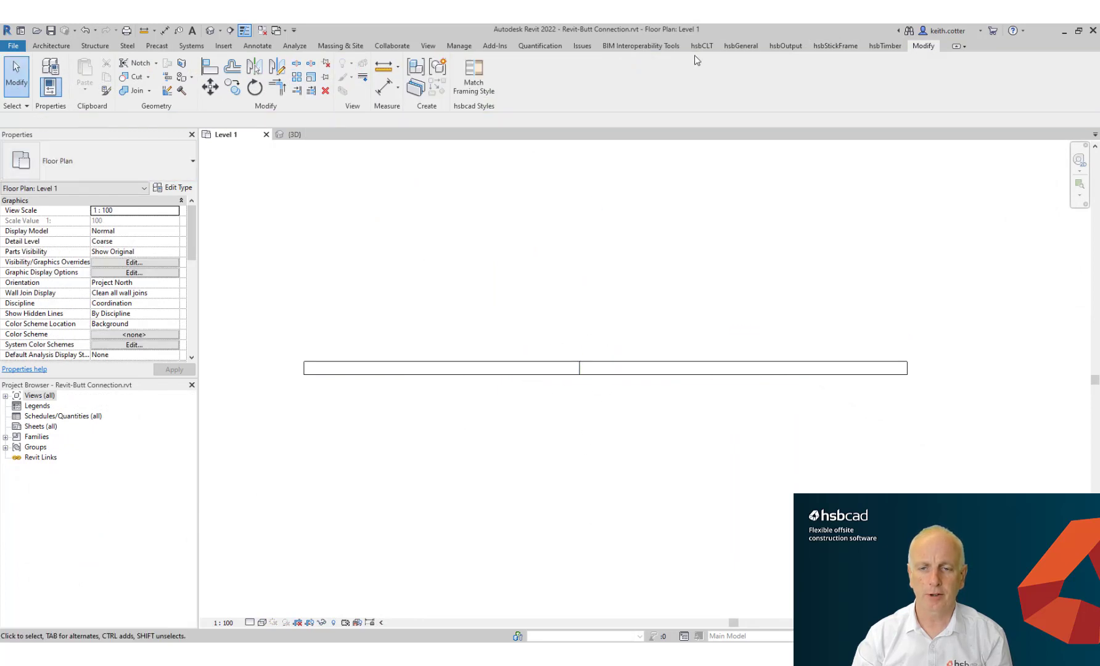
Add a new Butt Example detail template for the Group 1/Group 1 butt connection
click(835, 46)
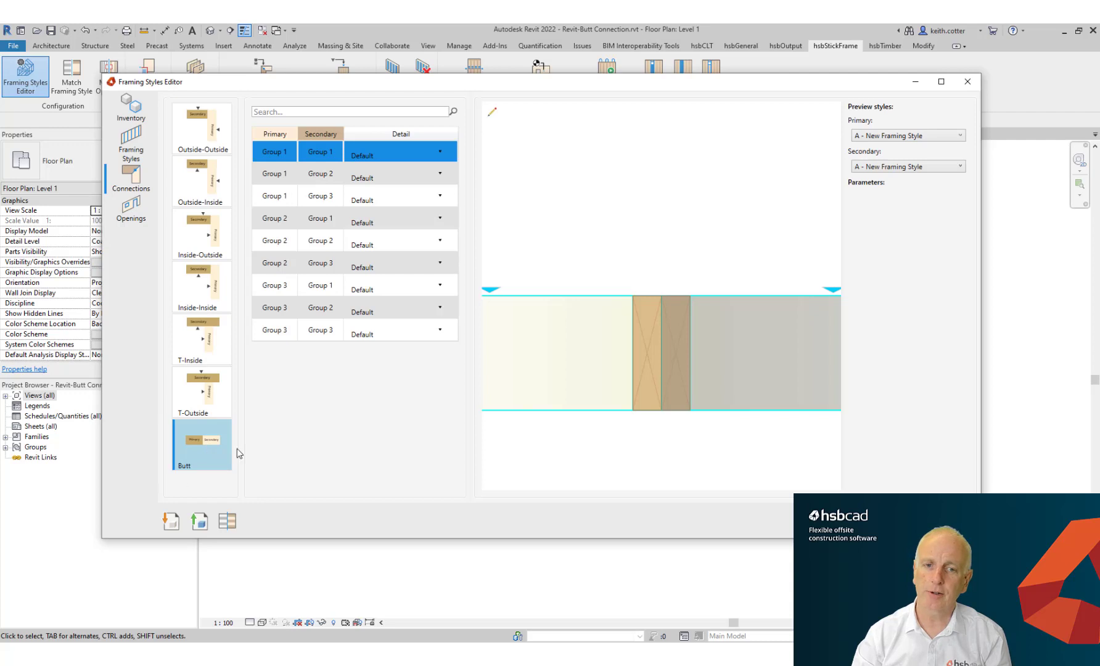
click(132, 145)
click(131, 179)
click(367, 154)
click(370, 183)
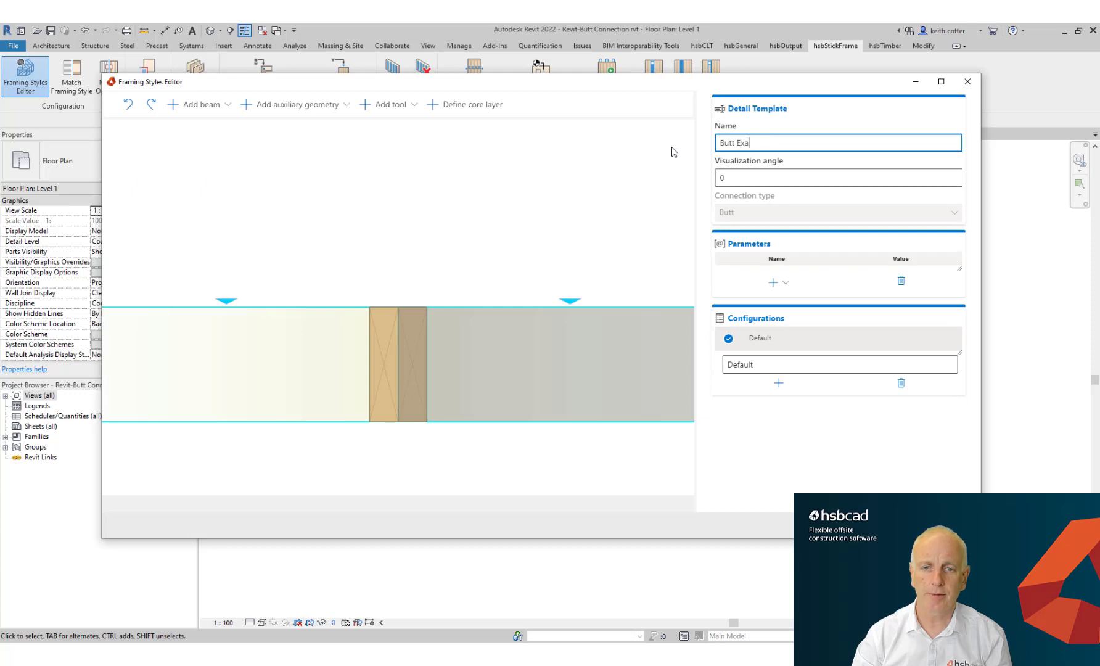
Add free beams on the right wall side of the Butt Example detail
click(464, 381)
click(198, 104)
click(207, 130)
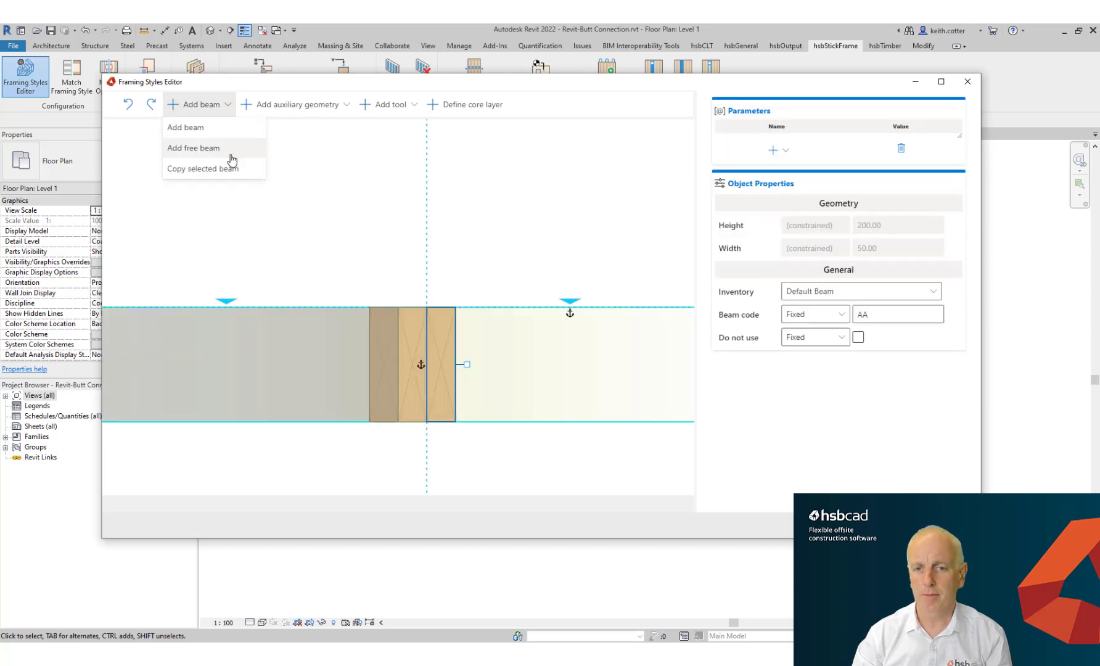
click(232, 161)
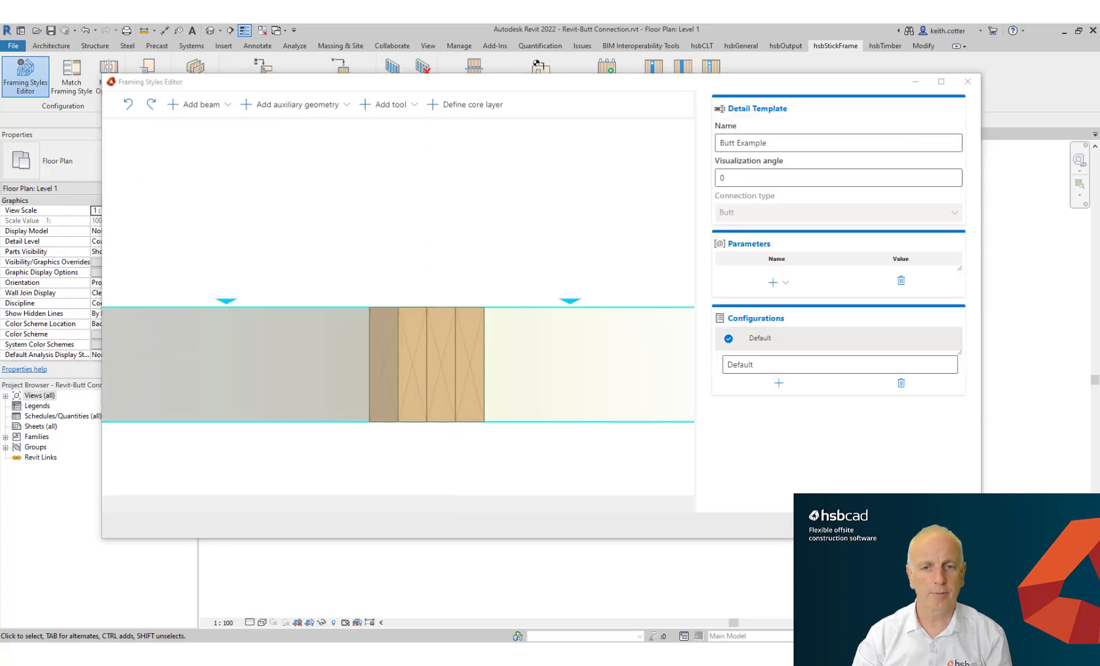
click(201, 104)
click(232, 160)
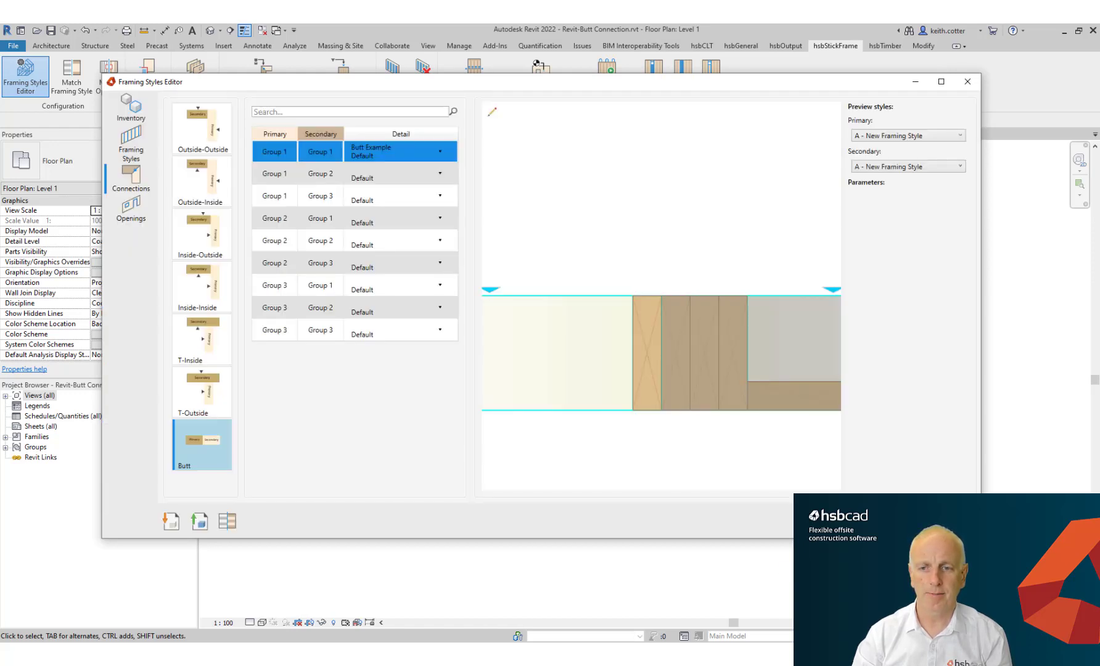
Close the editor and generate stud framing for both walls as panels 001 and 002
key(Escape)
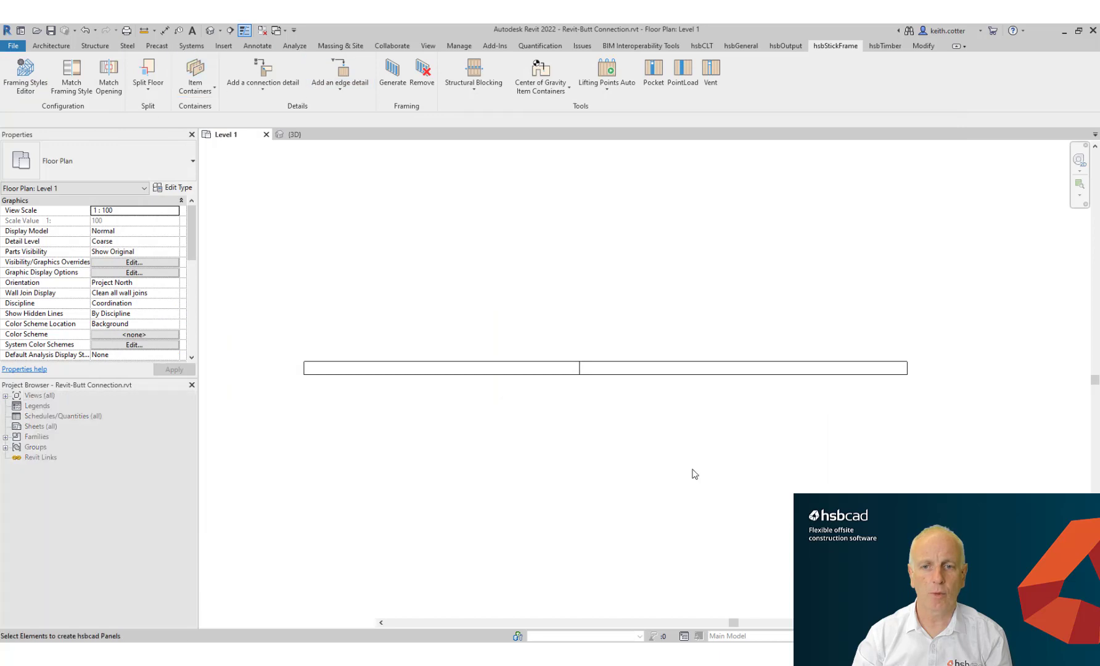
click(390, 77)
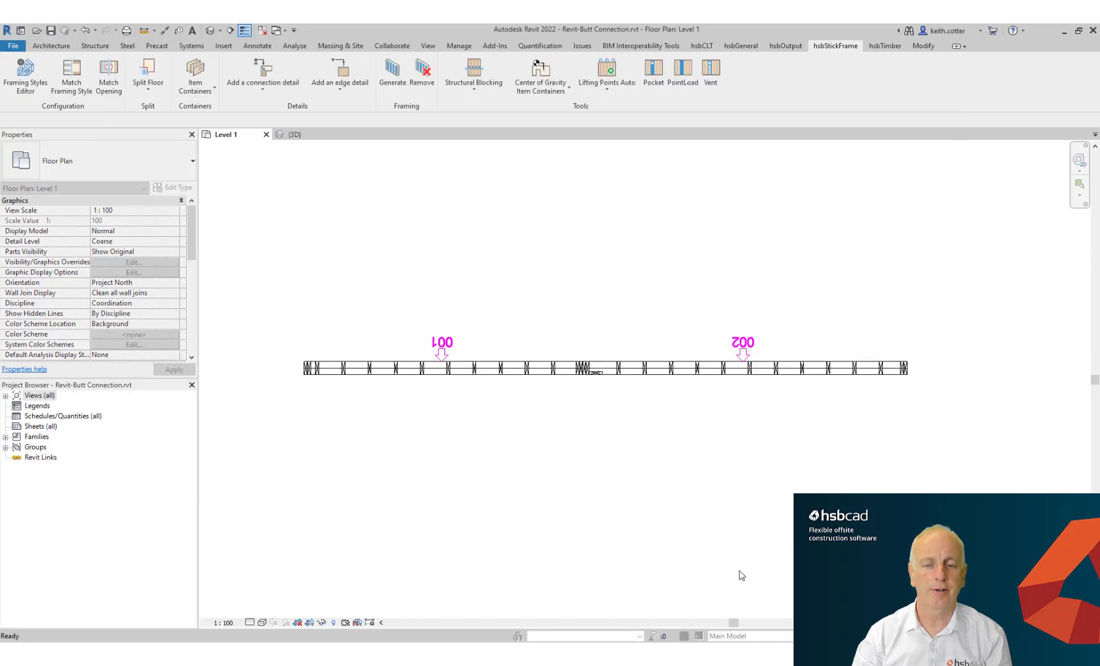
scroll(600, 382, up, 5)
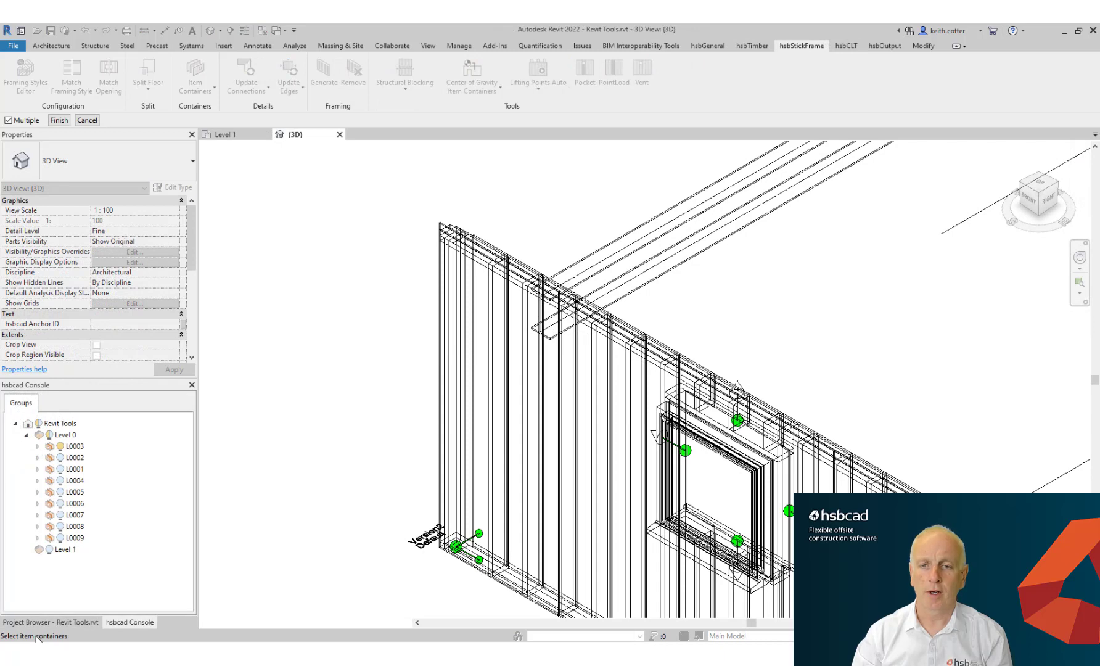
Finish the wall pick and accept the Pocket Parameters to pocket the wall under the beam
scroll(345, 320, down, 3)
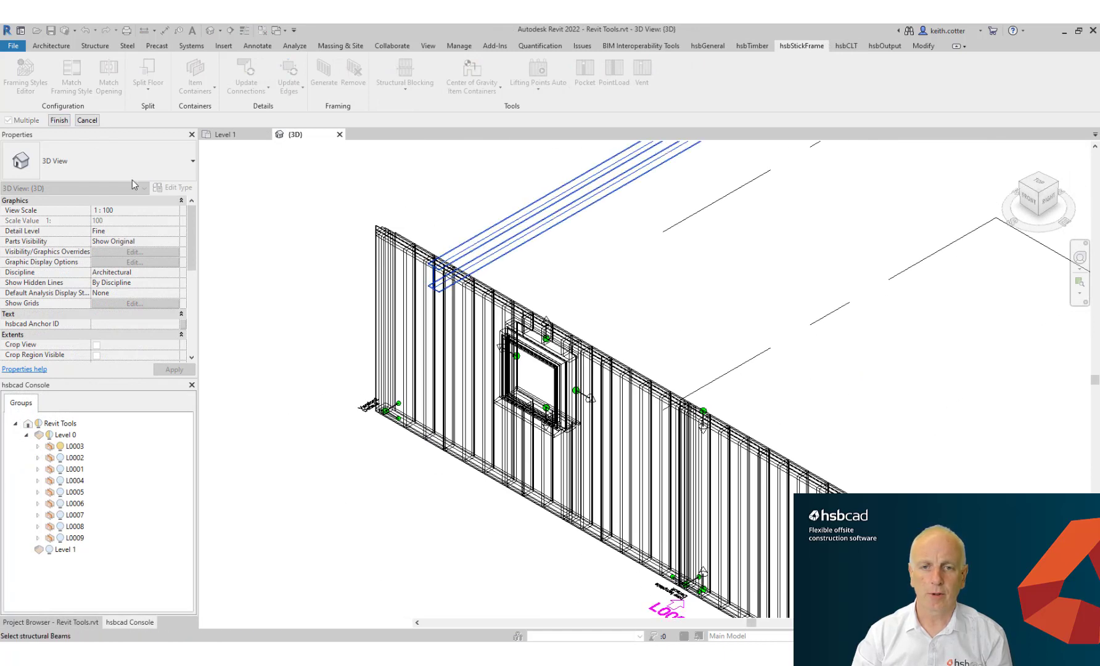
click(59, 120)
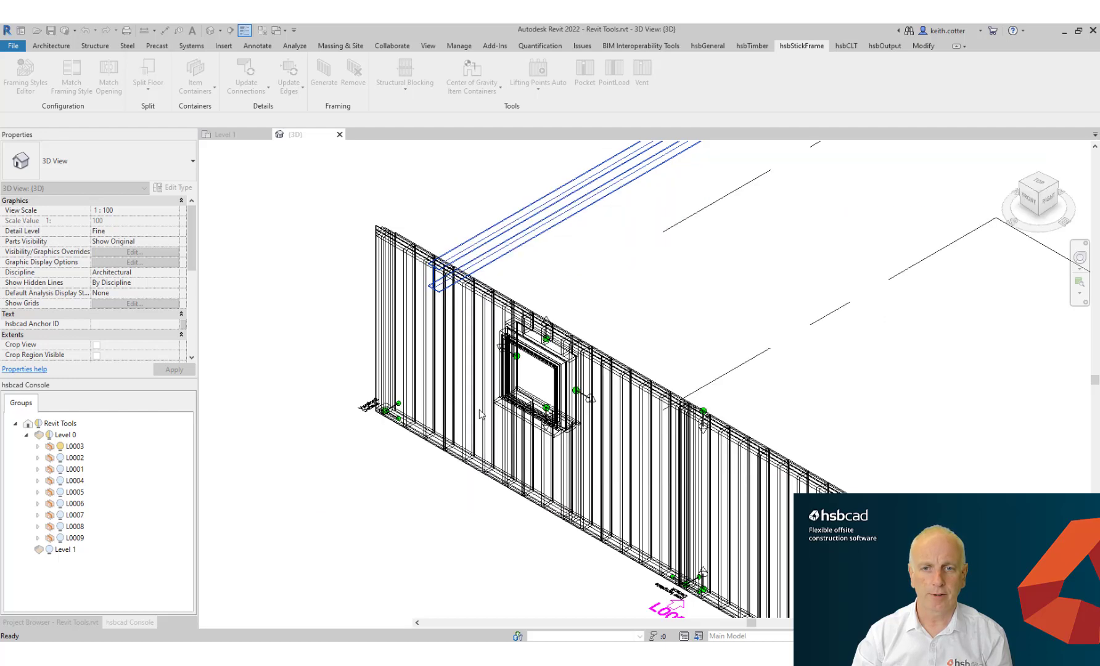
click(959, 484)
scroll(515, 323, up, 5)
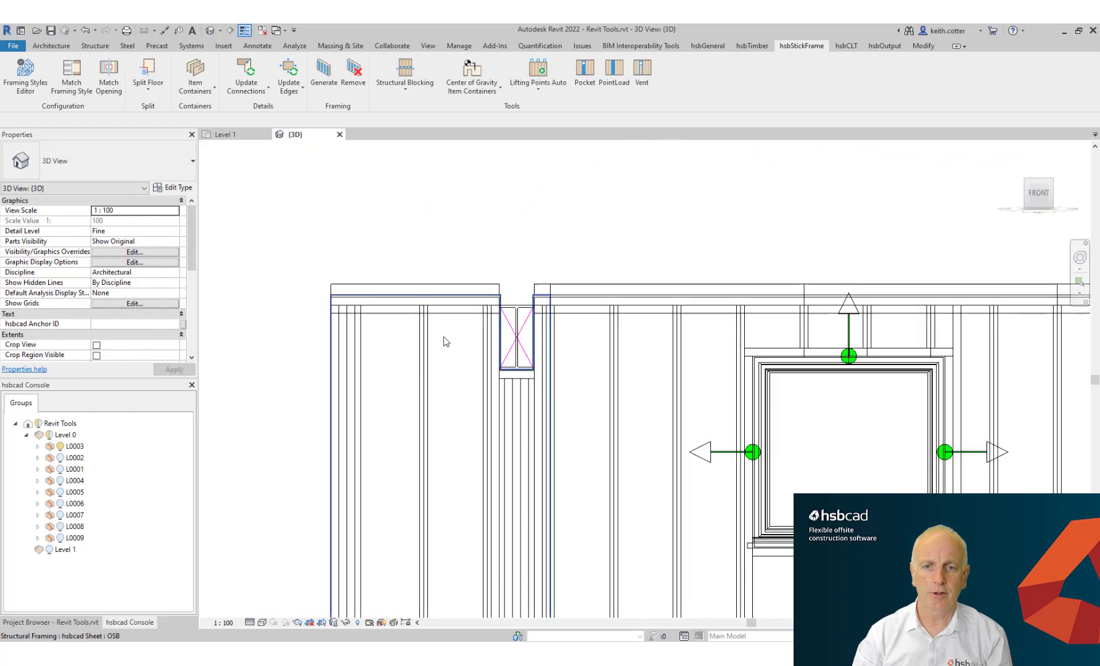
scroll(455, 405, up, 6)
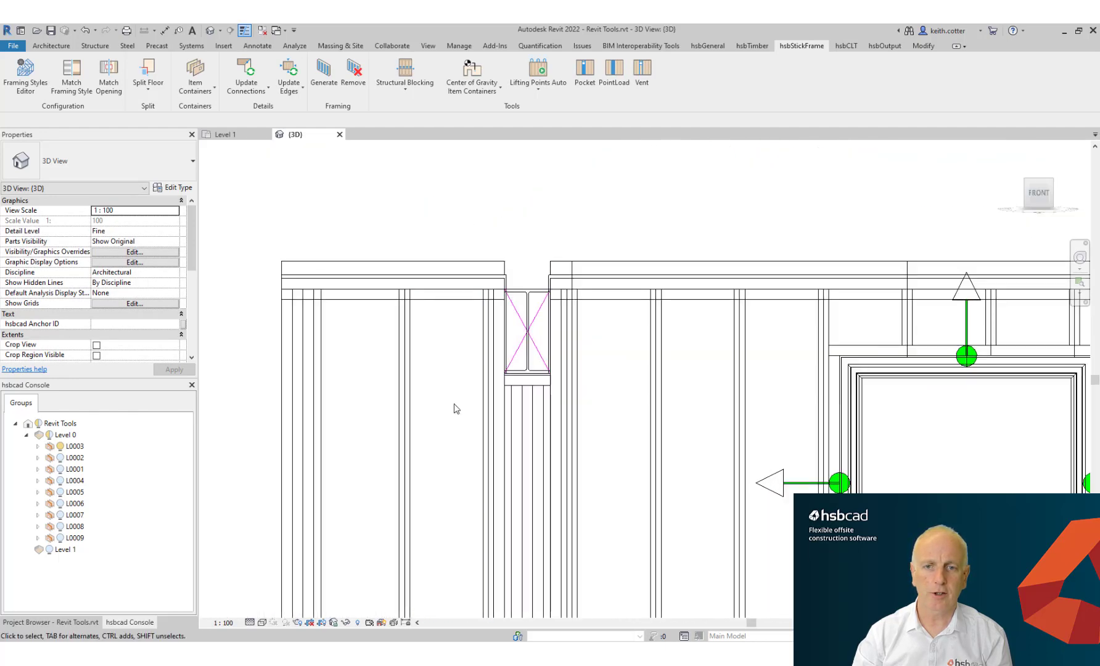
scroll(486, 343, down, 4)
scroll(516, 429, down, 3)
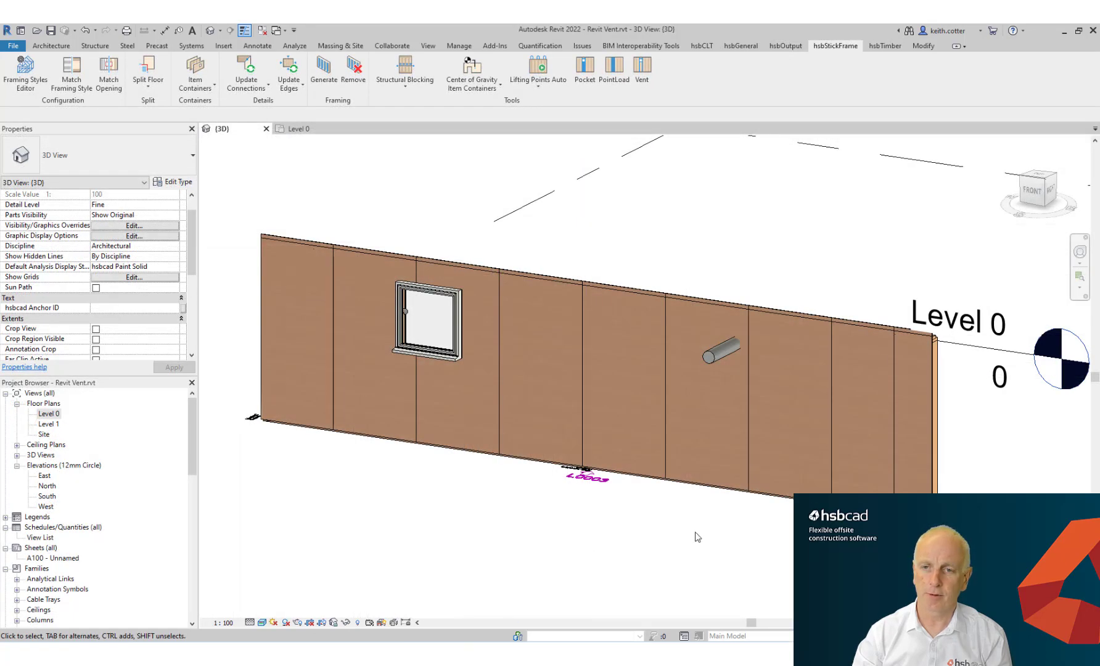
Switch to wireframe and place a vent on the wall using the Vent tool's shape settings
click(285, 563)
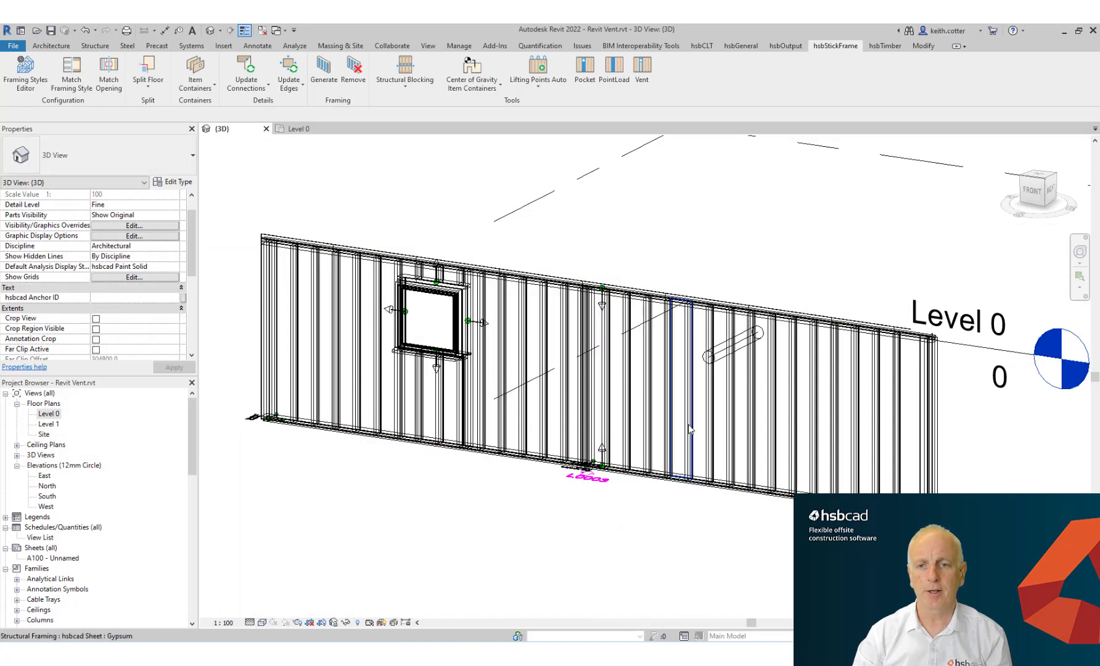
click(648, 73)
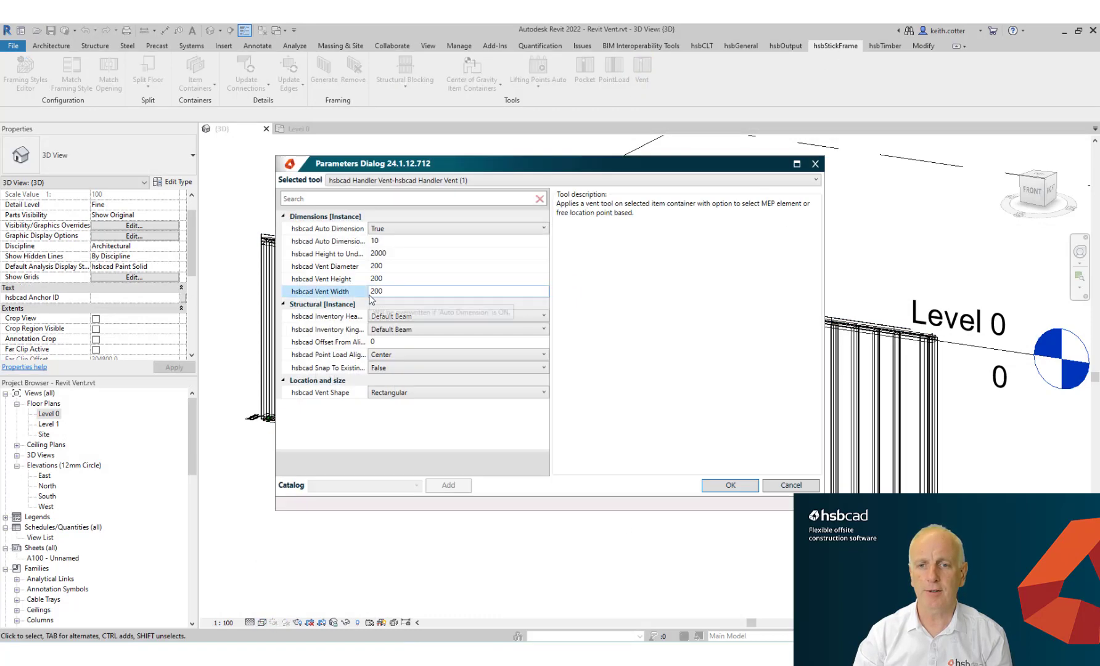
click(320, 386)
click(574, 480)
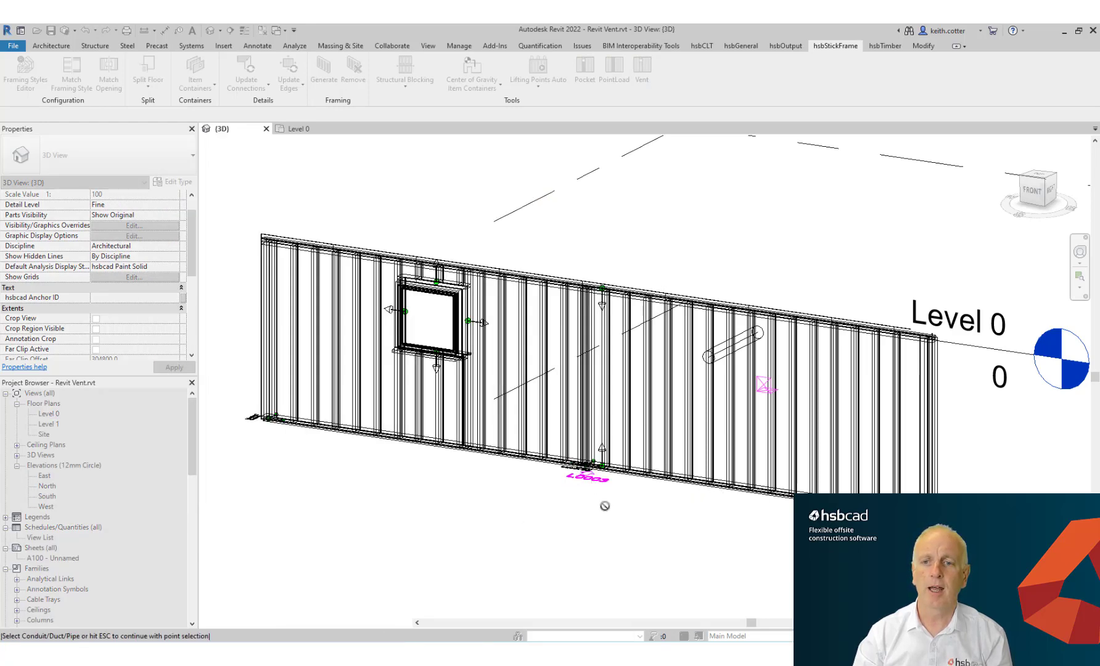
key(Escape)
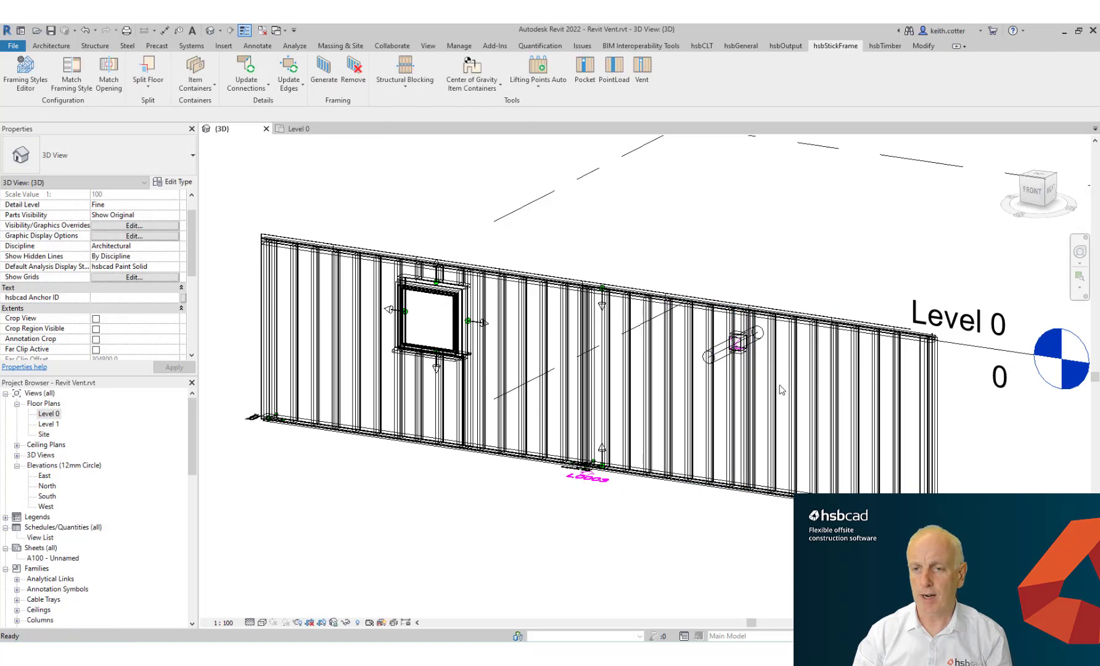
View the wall from the front and select the vent to check its dimensions
click(1029, 201)
scroll(537, 345, up, 10)
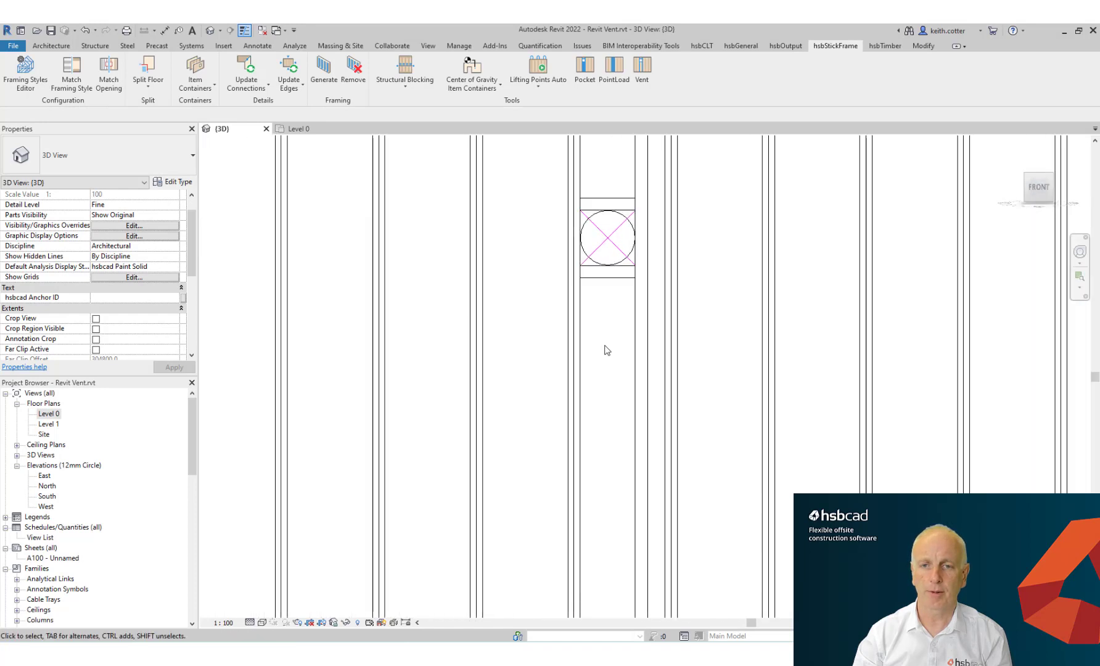
click(612, 286)
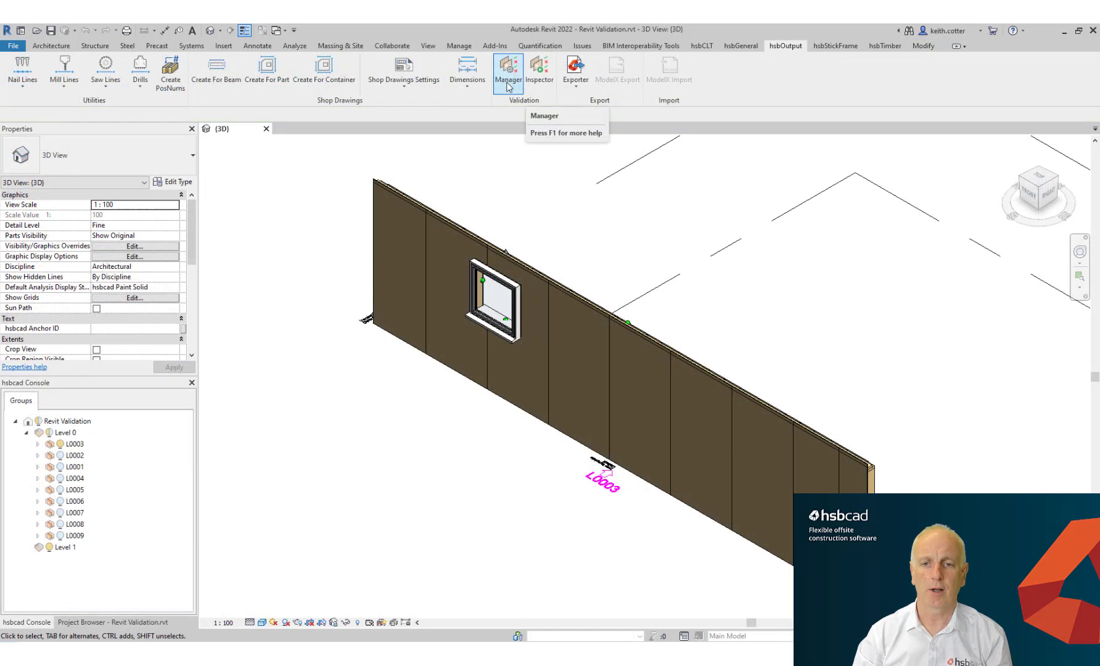
Rename the last New Group in the Validation Manager to 'hsbStickFrame Tutorial'
click(510, 85)
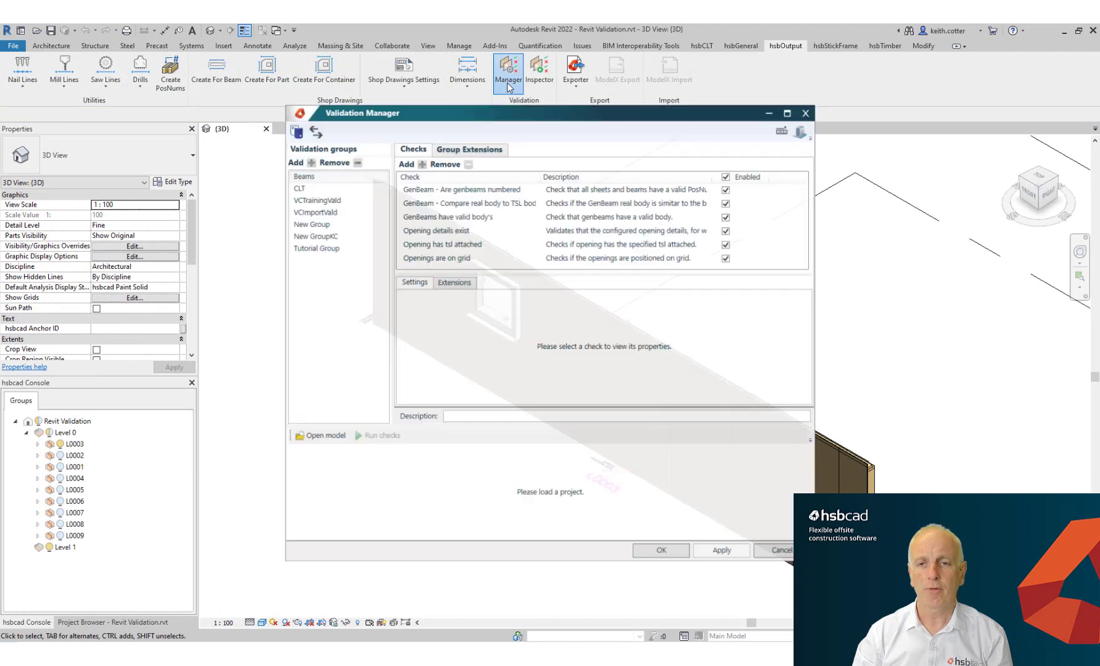
double_click(311, 260)
text(hsbStickFrame Tutorial)
key(Return)
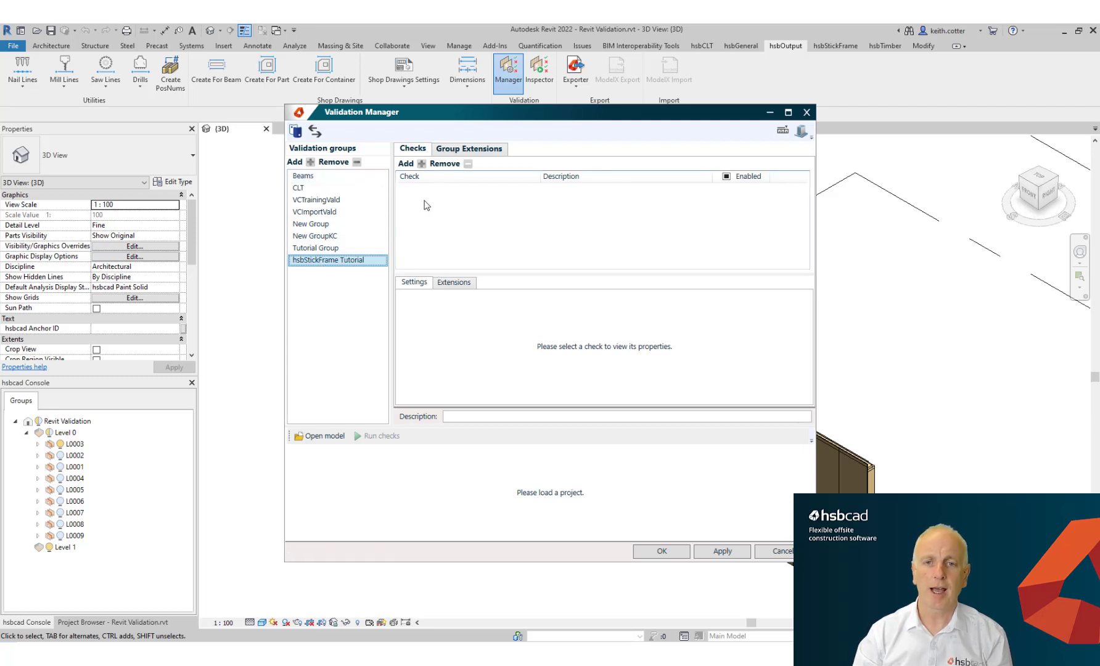
Add Beam Section Convention and Beams Has A Valid Length Check with maximum 10000, minimum 250
click(406, 164)
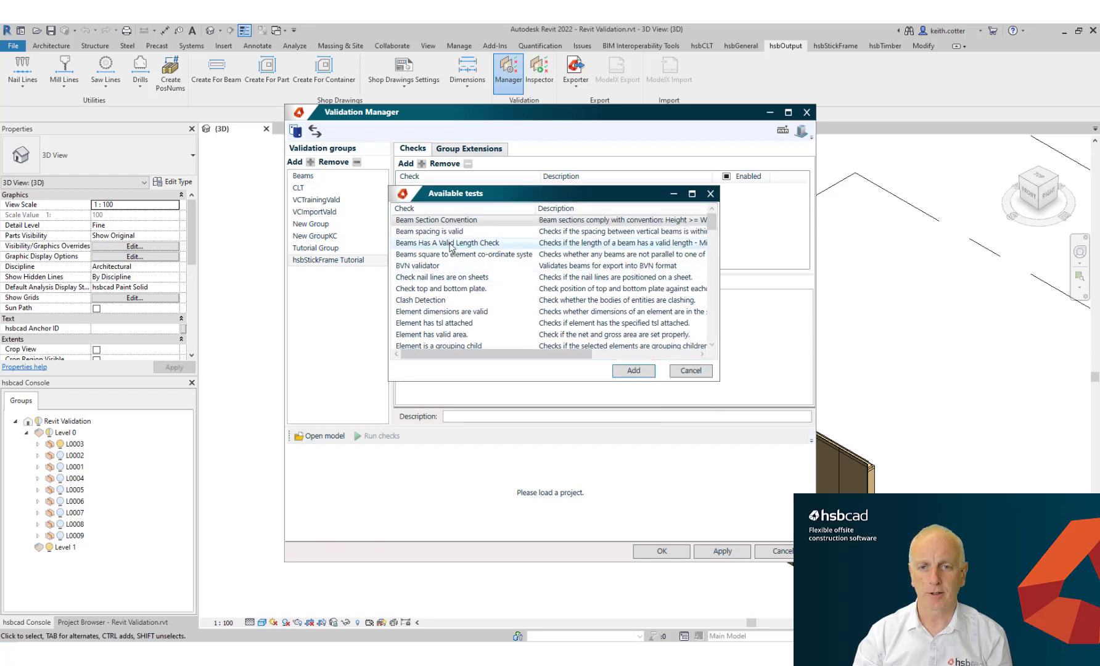
drag(720, 284, 867, 284)
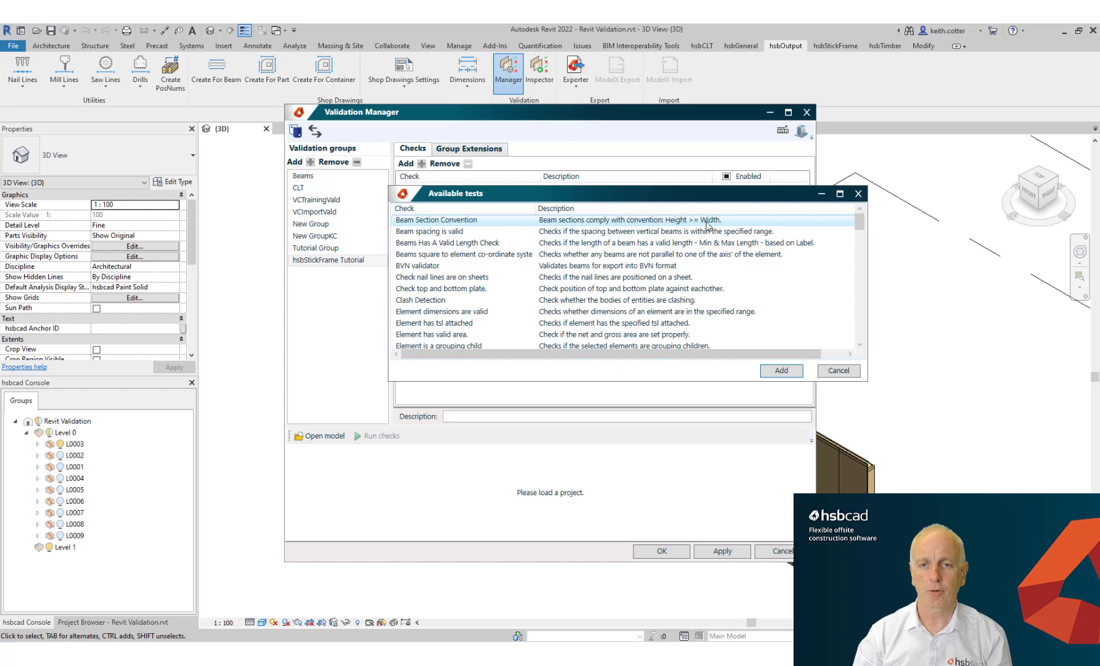
click(782, 370)
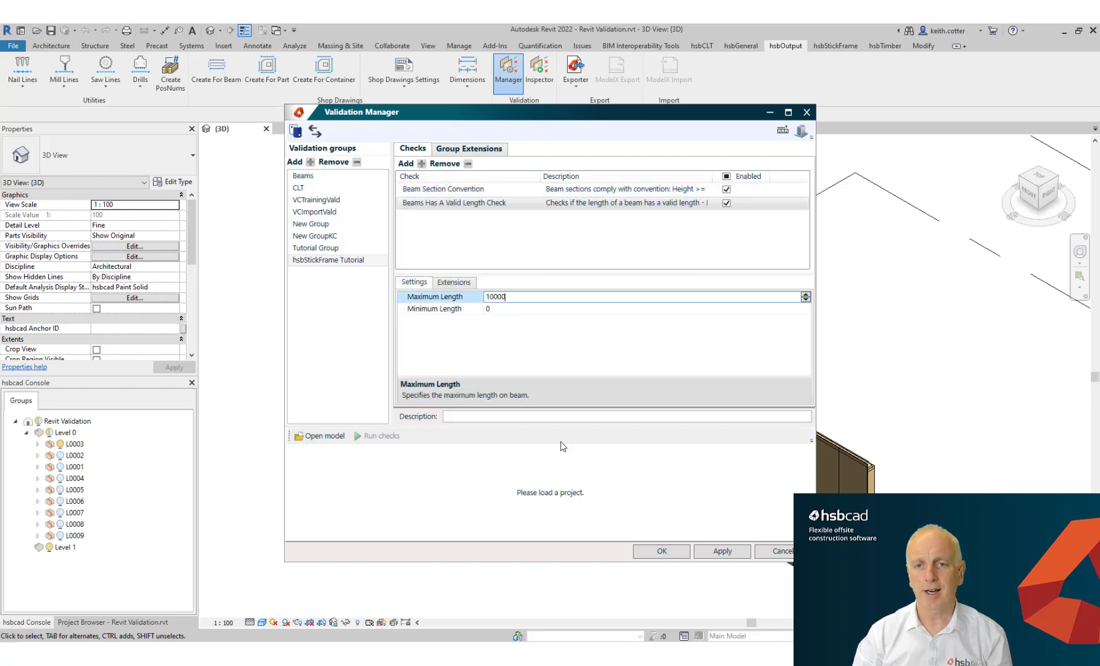
key(Tab)
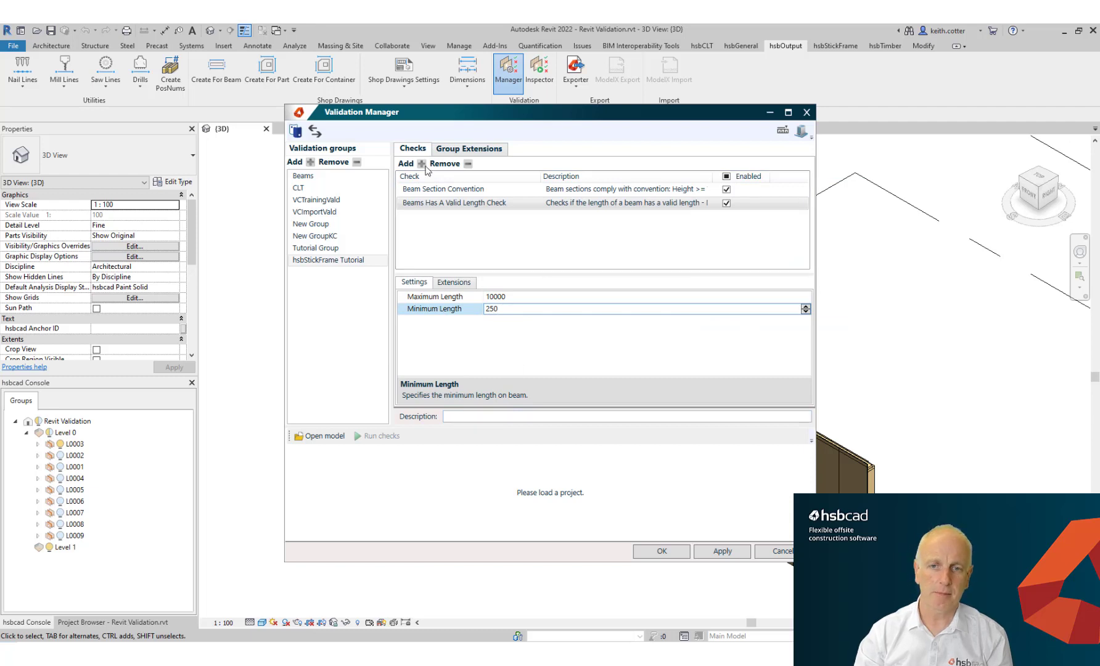
text(250)
key(Return)
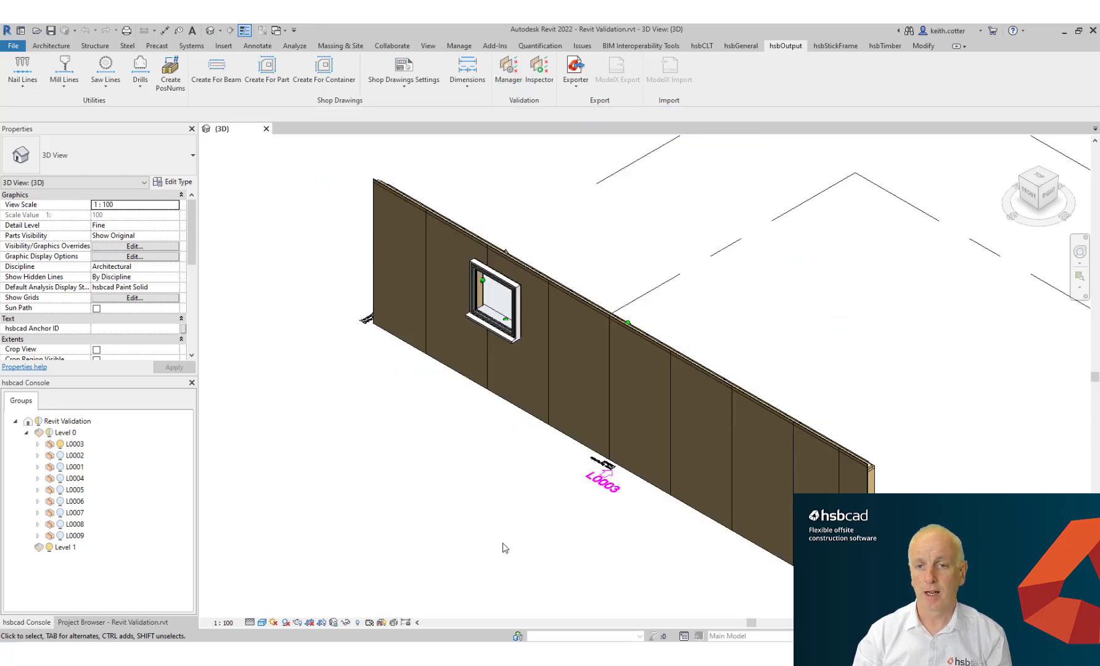
Run the hsbStickFrame Tutorial validation group on the wall in the Inspector
click(540, 71)
click(597, 314)
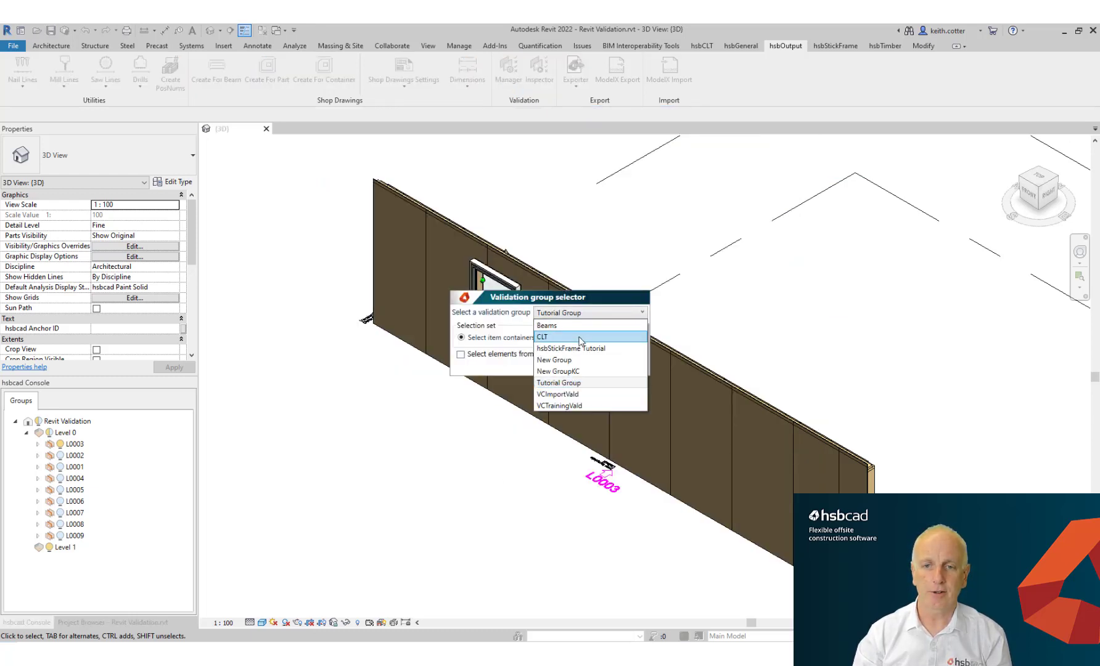
click(565, 353)
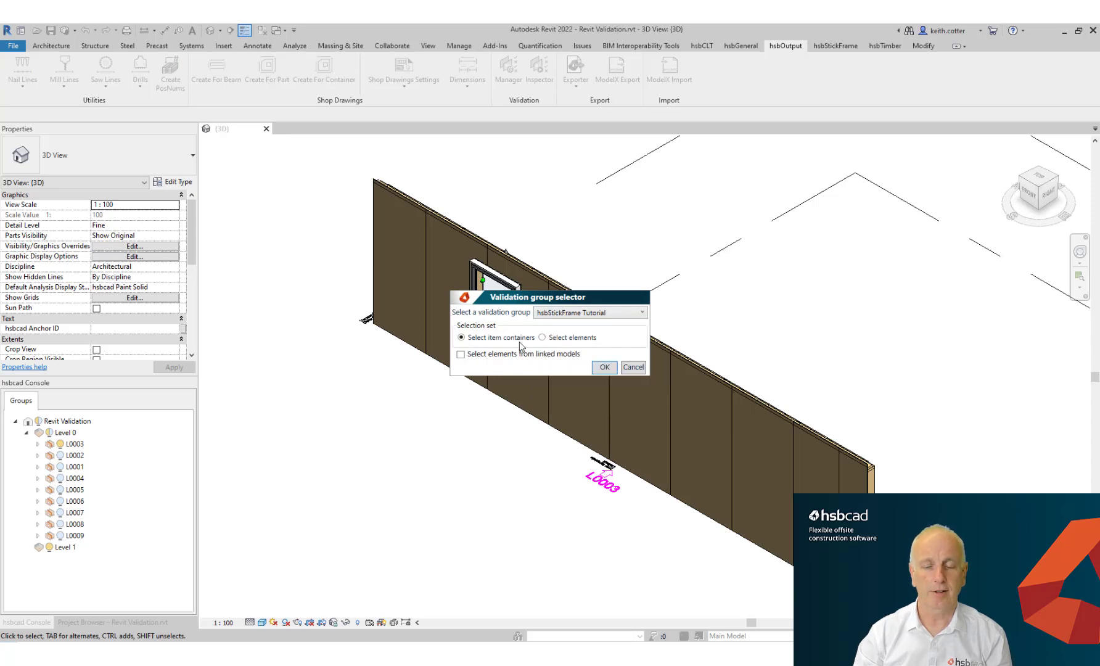
click(634, 368)
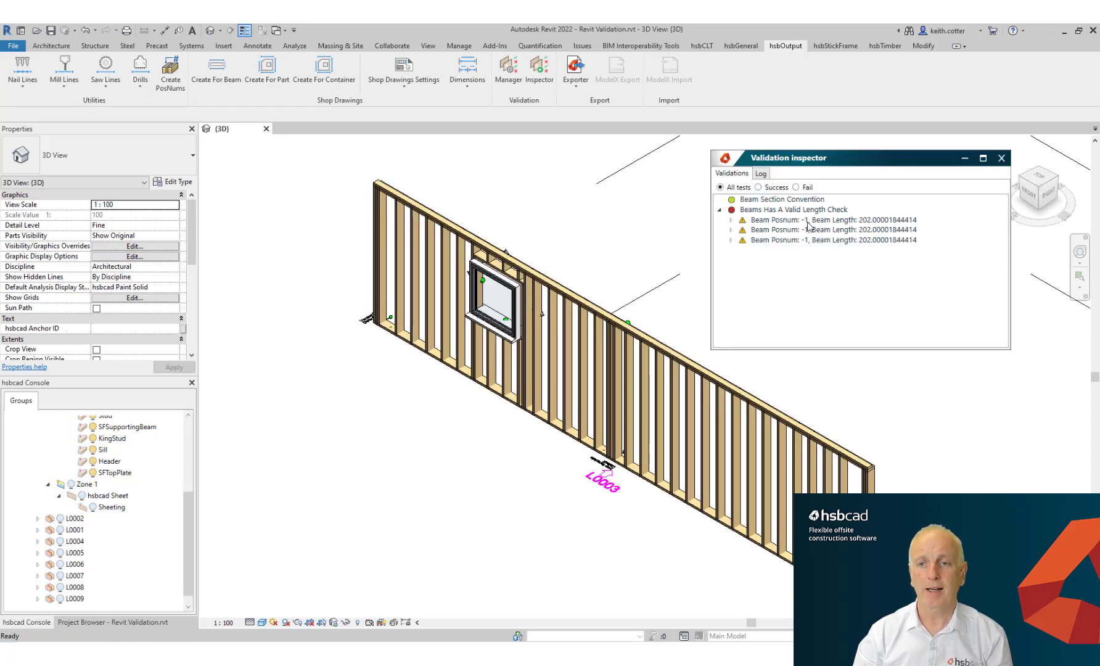
Expand each of the three failing 202-long beam results and zoom to each beam
click(731, 220)
click(756, 233)
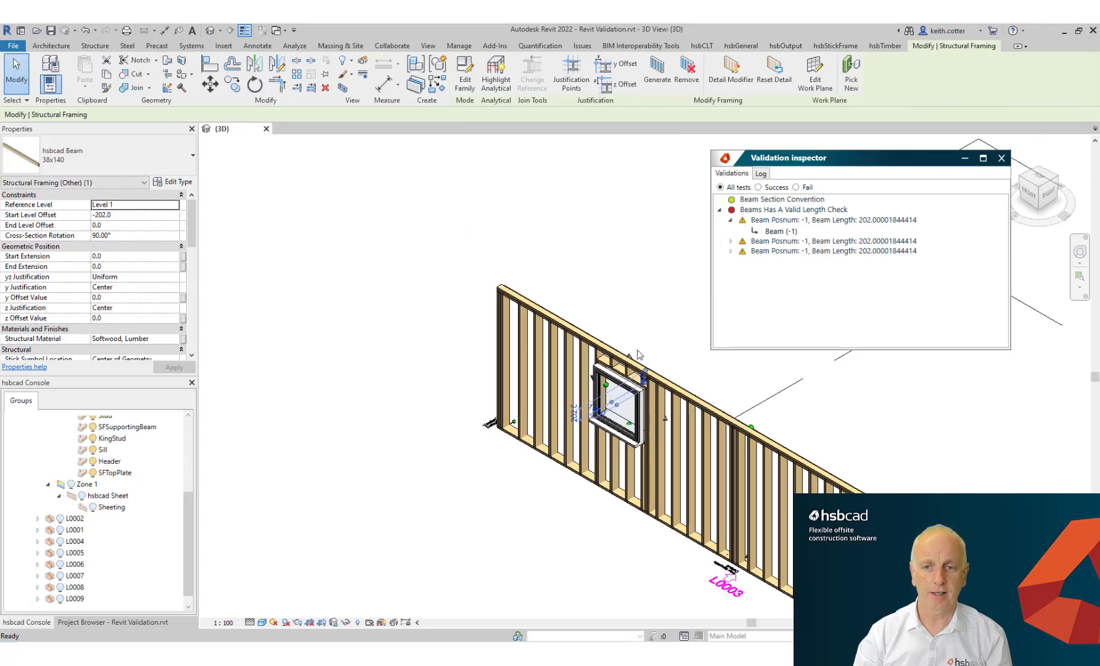
click(731, 241)
click(774, 252)
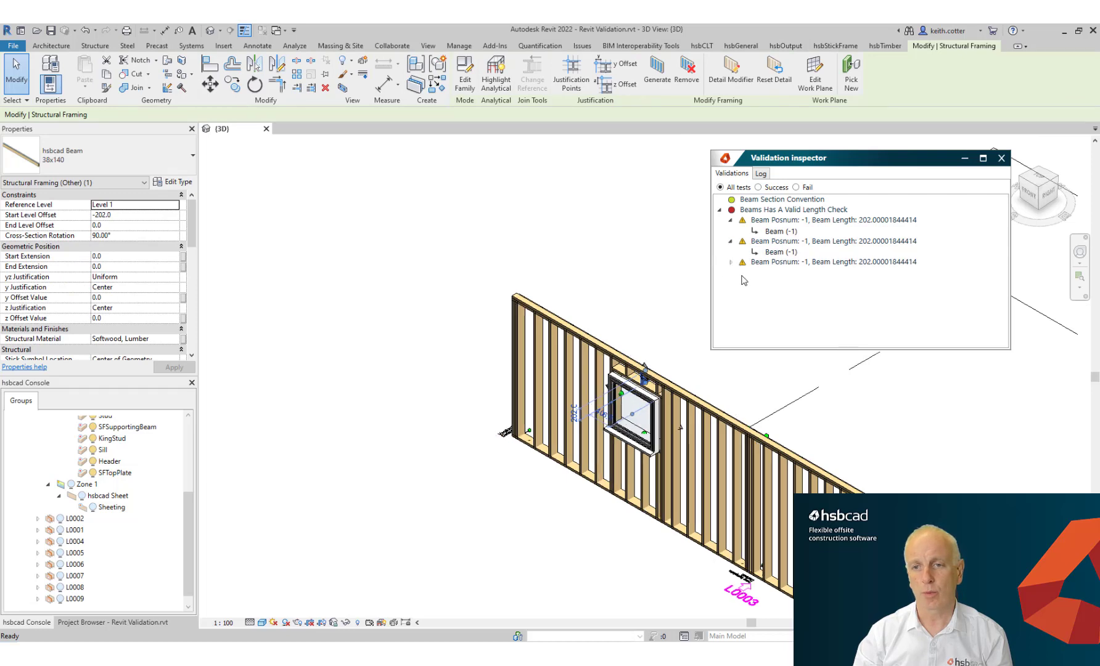
click(730, 262)
click(781, 273)
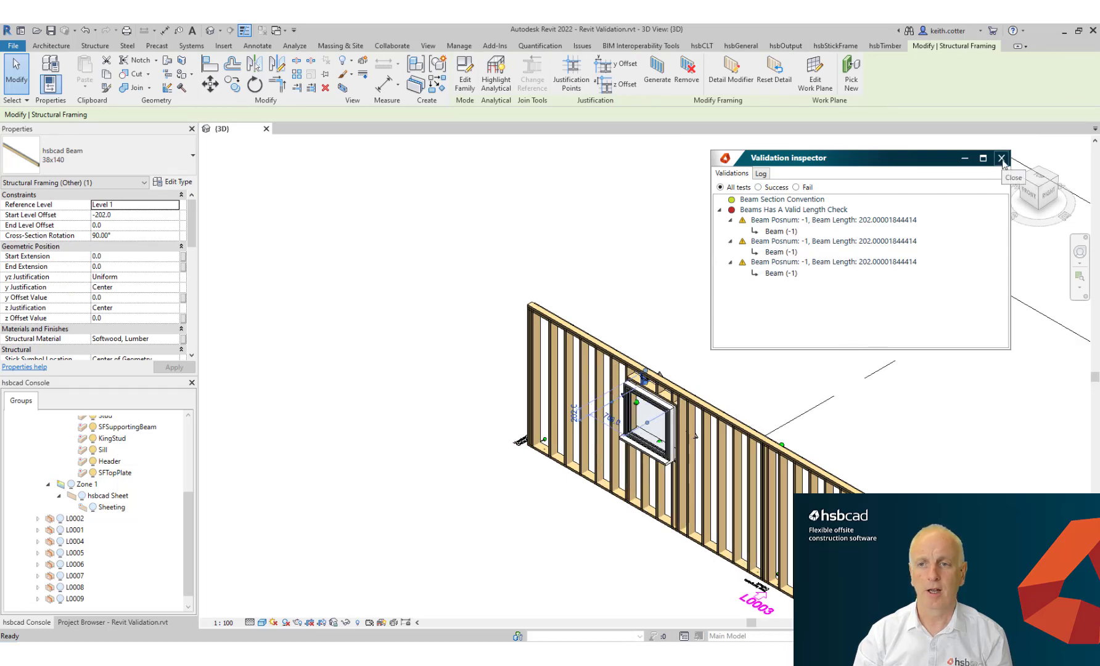